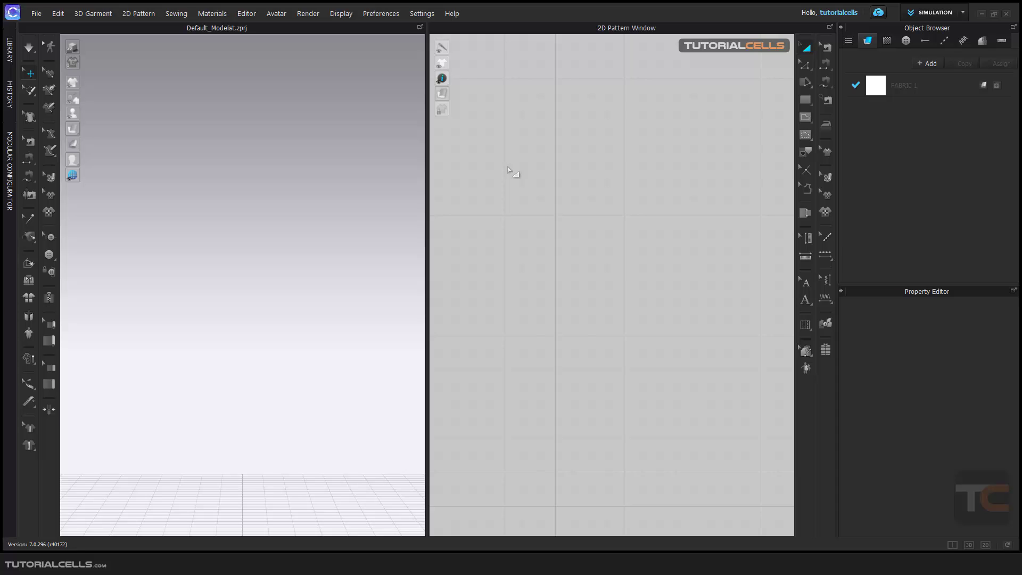
Load a male avatar with shorts and white shoes from the library's Male_V2 avatar folder into the 3D scene.
left_click(9, 53)
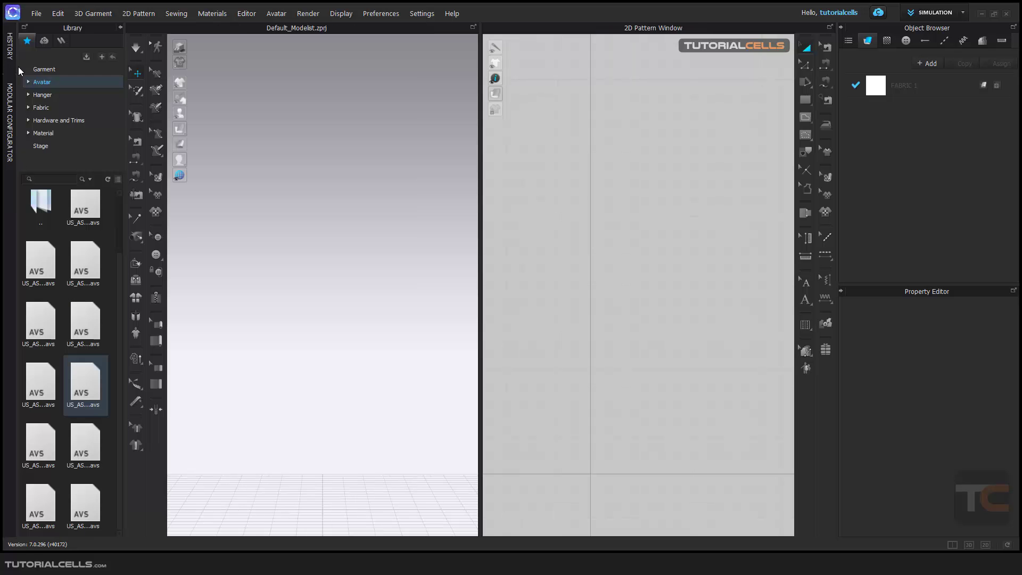
left_click(47, 82)
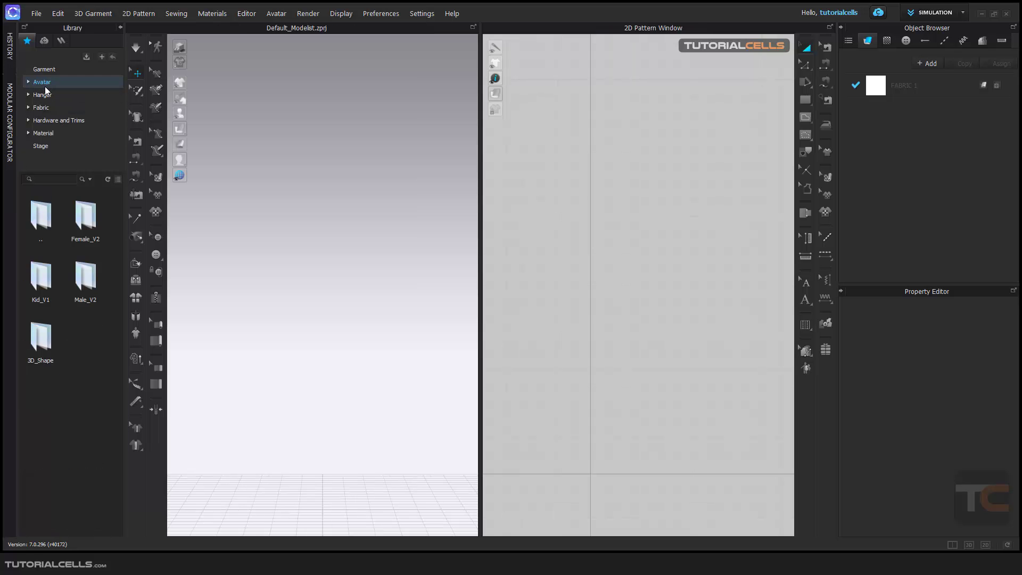
double_click(80, 279)
left_click_drag(84, 515, 302, 406)
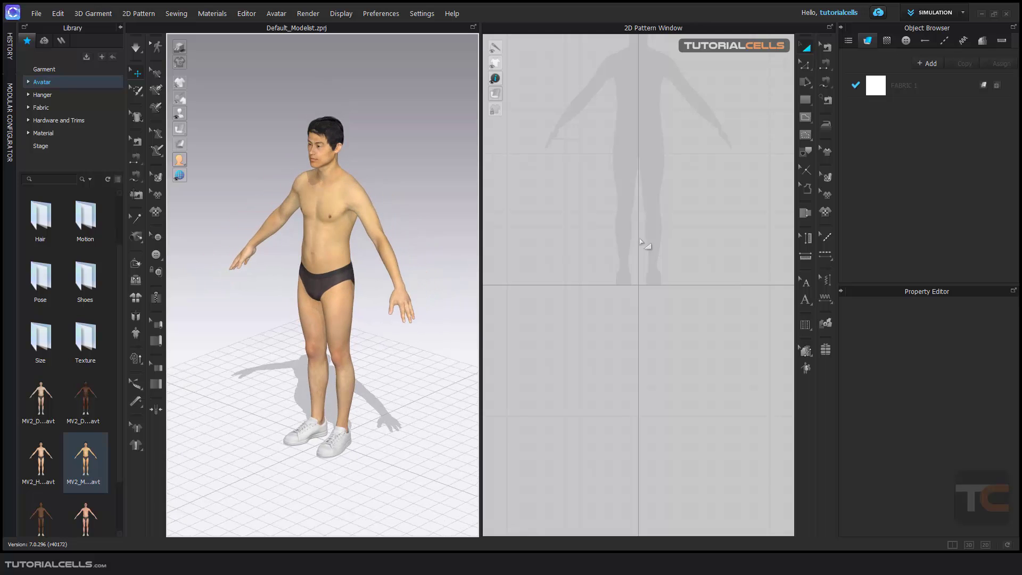
middle_click_drag(650, 244, 650, 365)
scroll(345, 222, "up", 5)
middle_click_drag(315, 139, 290, 379)
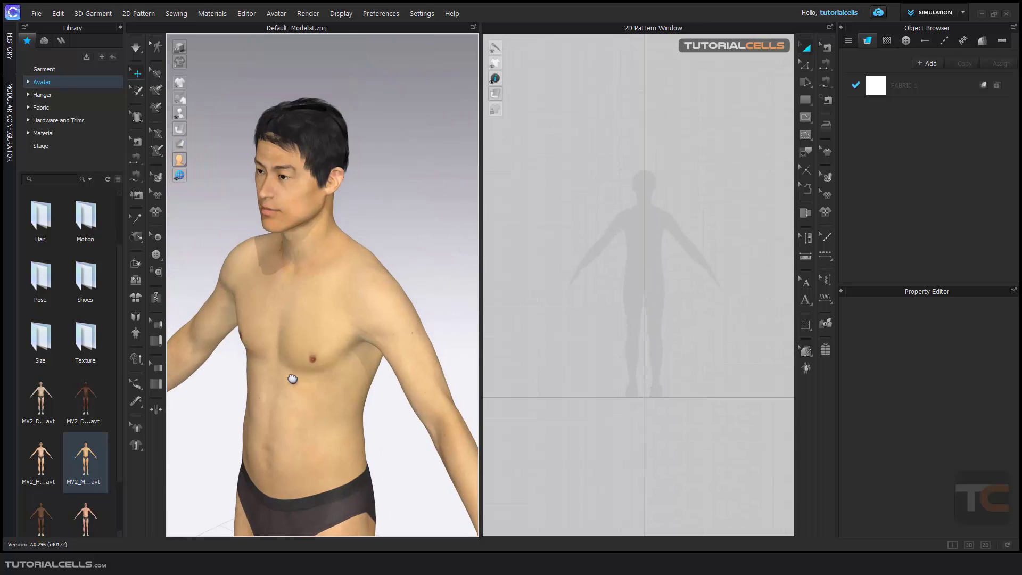
scroll(283, 276, "up", 1)
middle_click_drag(304, 261, 318, 229)
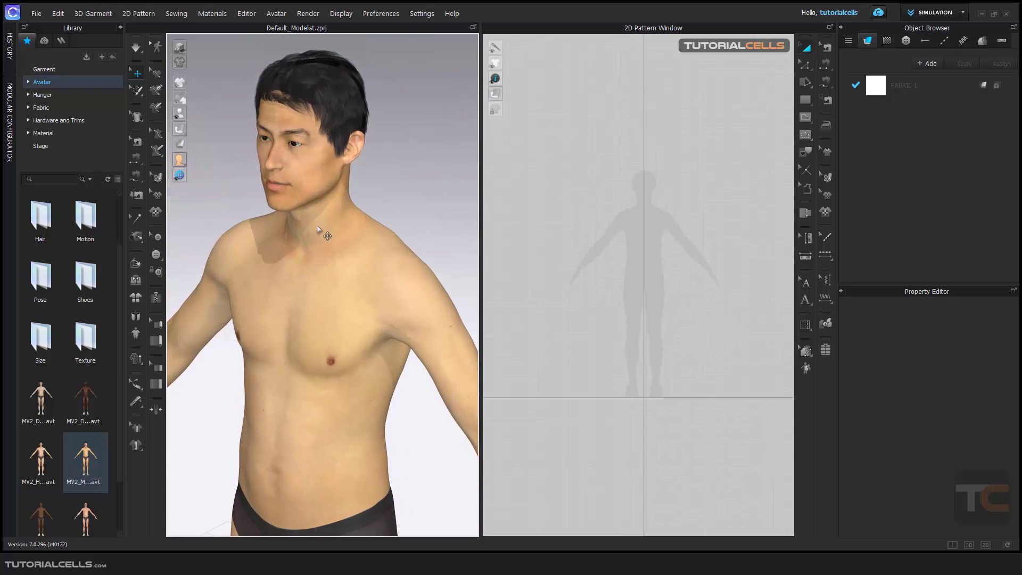
Load the Male_T-shirt.zpac garment onto the avatar, maintaining the current avatar's size and pose, and collapse the library.
left_click(44, 69)
left_click_drag(40, 277, 304, 227)
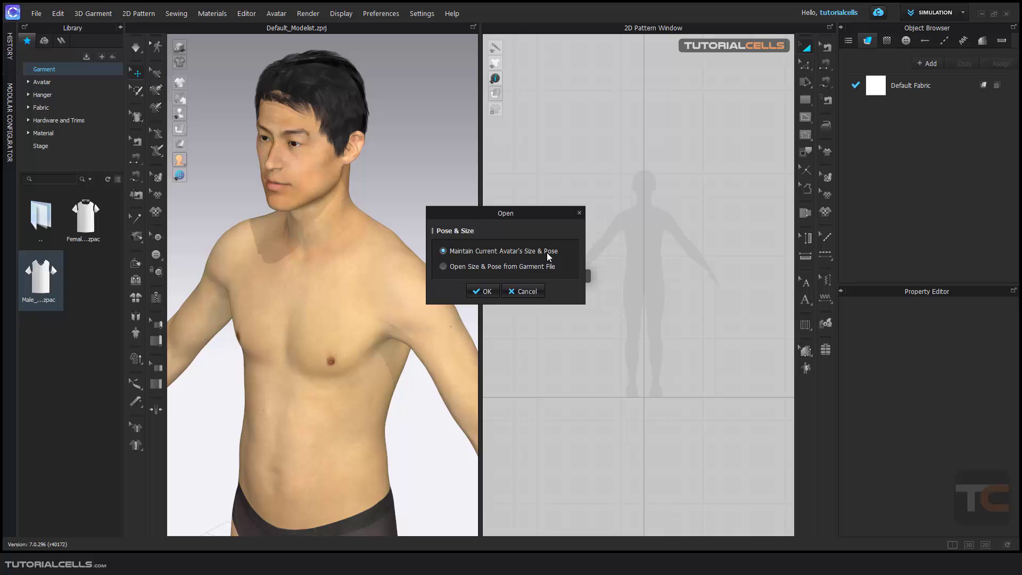
left_click(494, 290)
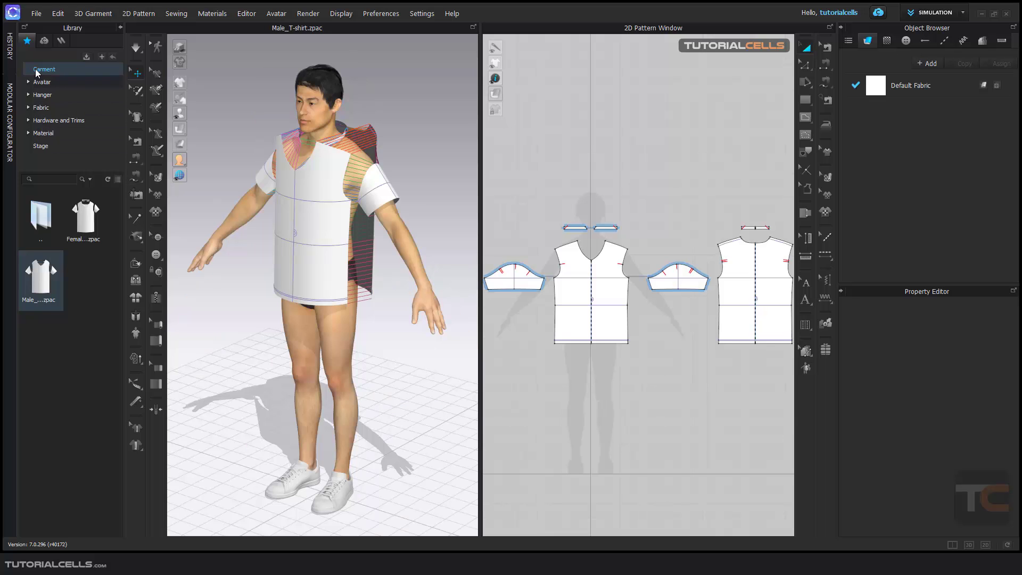
left_click(120, 27)
Start the simulation to drape the arranged T-shirt pieces onto the avatar.
scroll(308, 228, "up", 5)
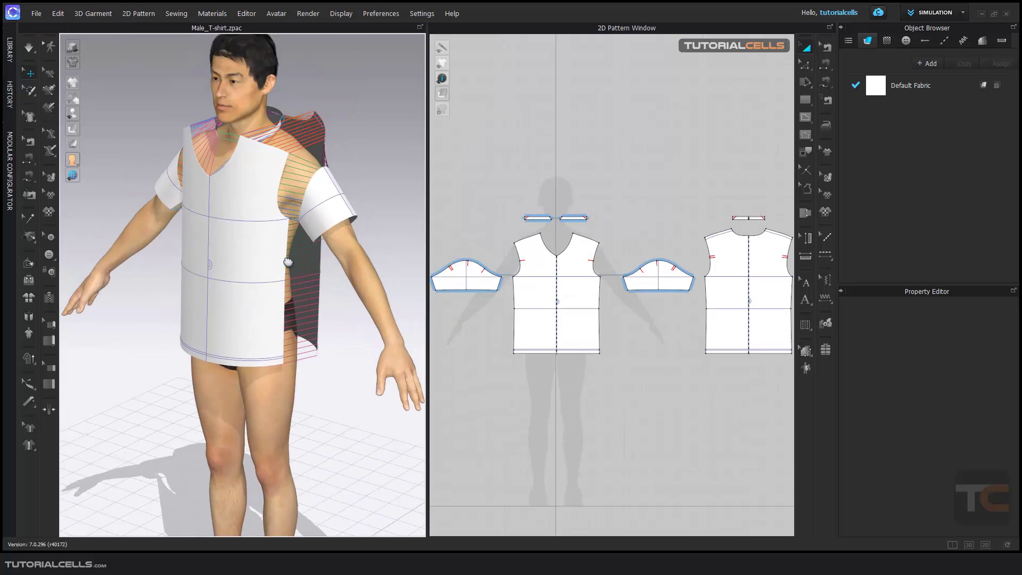
right_click_drag(309, 228, 302, 174)
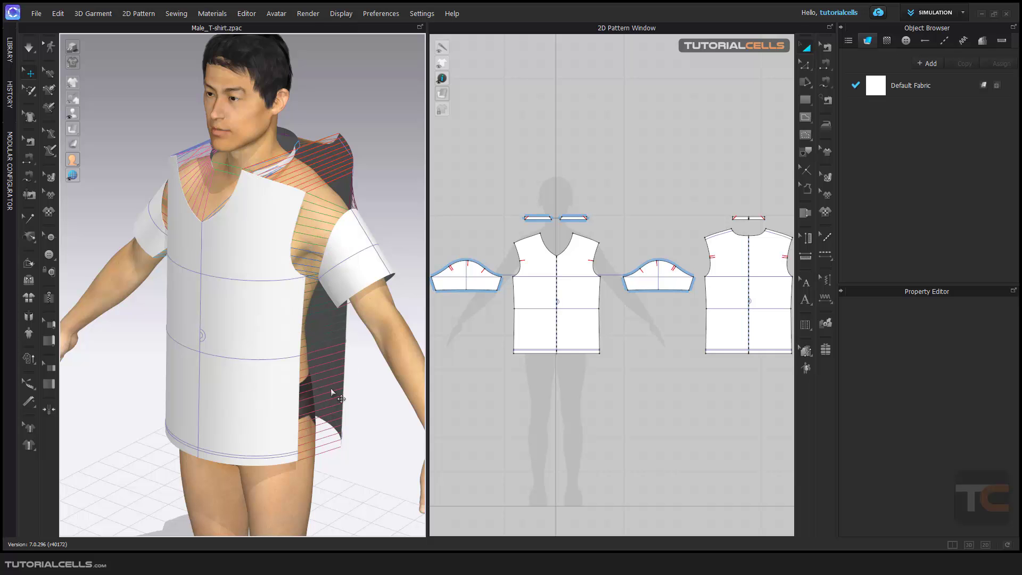
right_click_drag(349, 246, 307, 339)
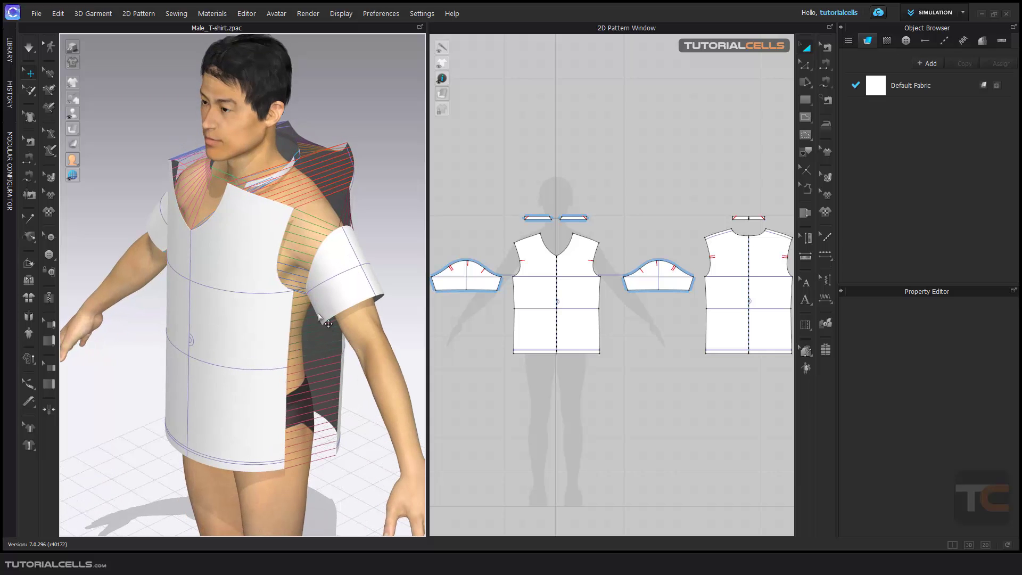
right_click_drag(322, 211, 285, 205)
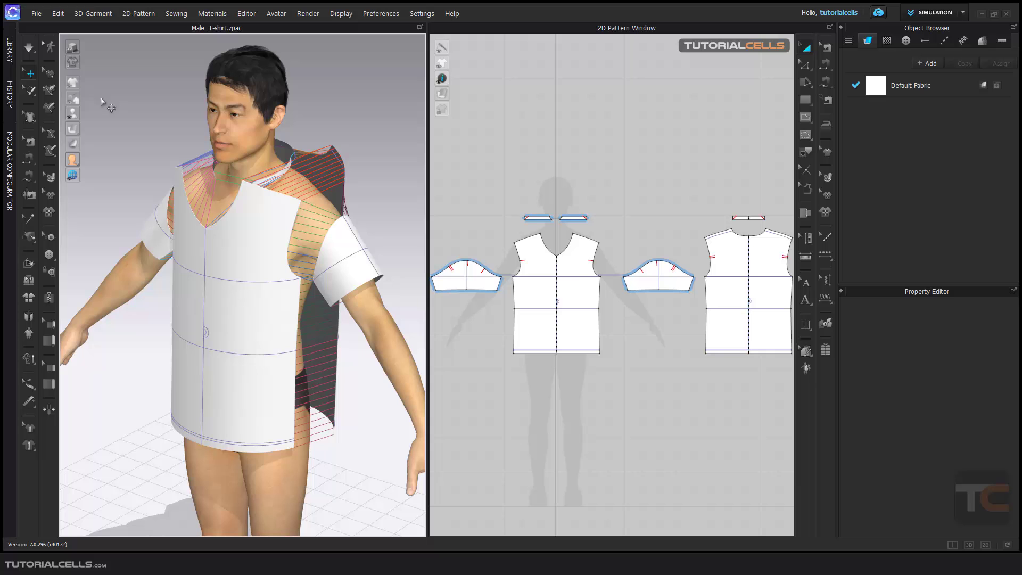
left_click(29, 47)
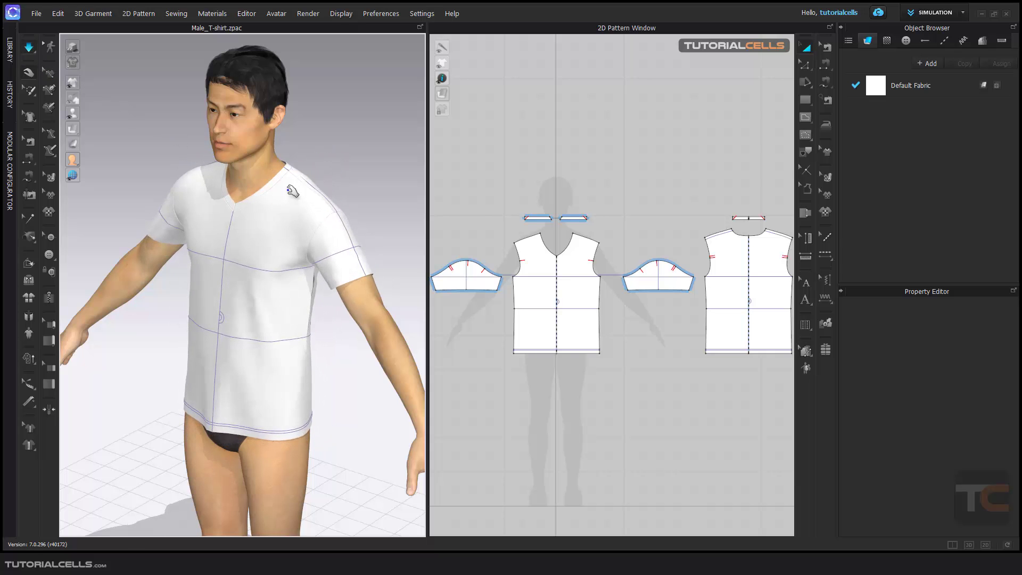
Tug the T-shirt fabric at several places while it simulates, deselect the front piece, and stop the simulation.
left_click_drag(312, 163, 334, 148)
left_click_drag(330, 227, 357, 217)
left_click_drag(281, 271, 248, 279)
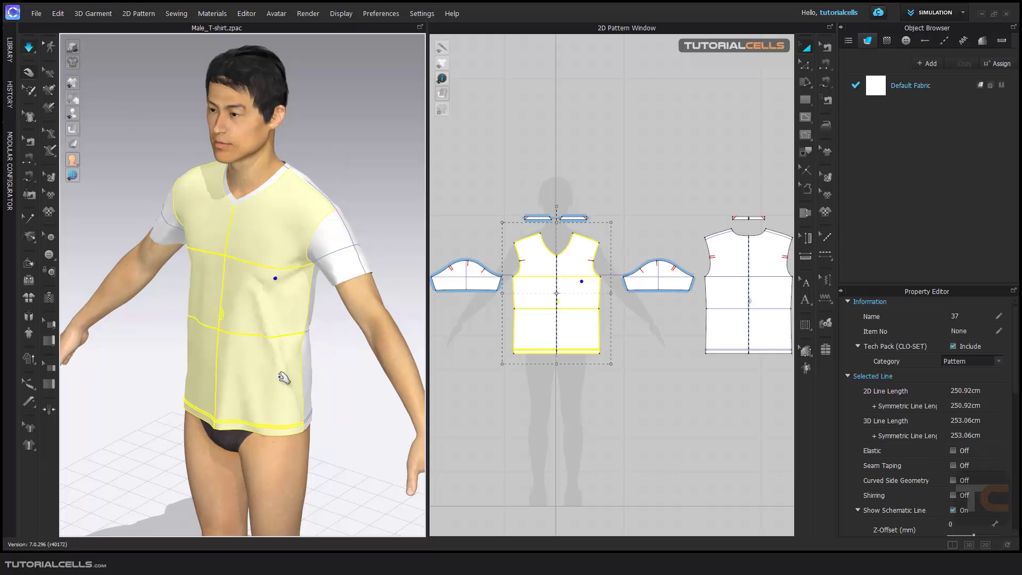
left_click_drag(284, 377, 114, 410)
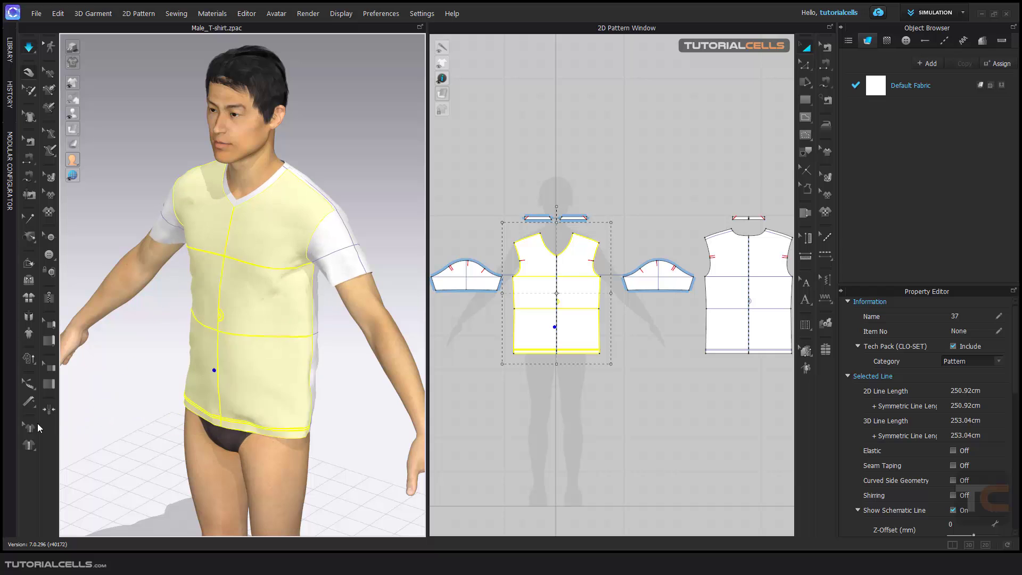
left_click(318, 140)
scroll(310, 143, "up", 3)
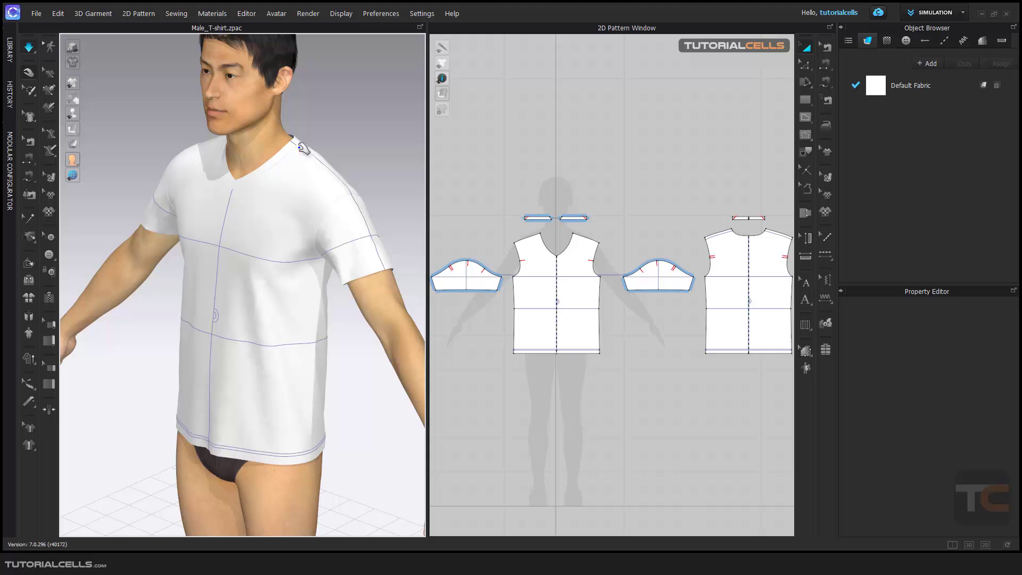
middle_click_drag(288, 192, 285, 204)
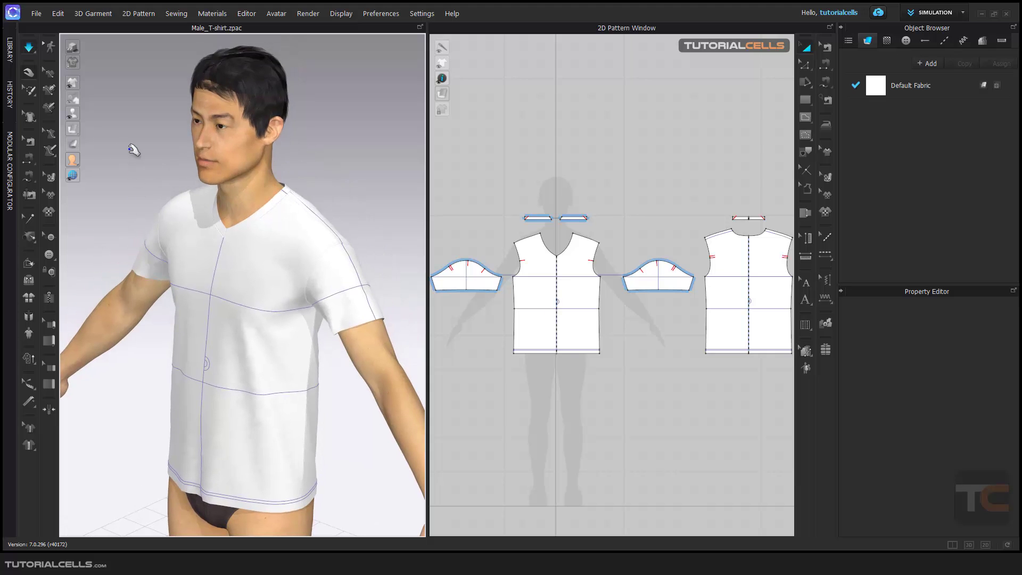
scroll(241, 223, "down", 2)
scroll(254, 246, "down", 1)
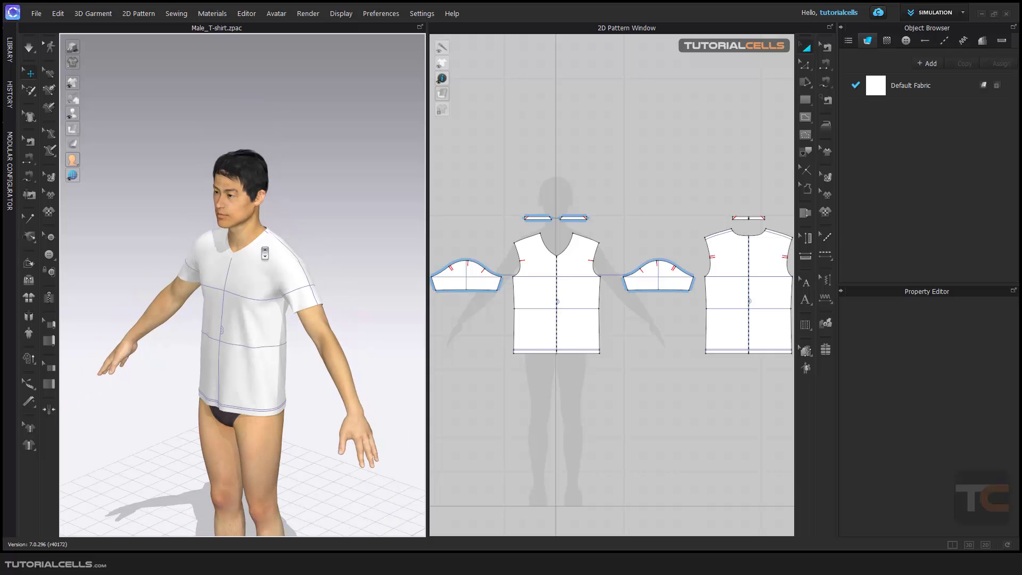
Reset the 3D arrangement of only the T-shirt's front piece and return the garment to its draped state.
scroll(276, 251, "up", 1)
left_click(266, 250)
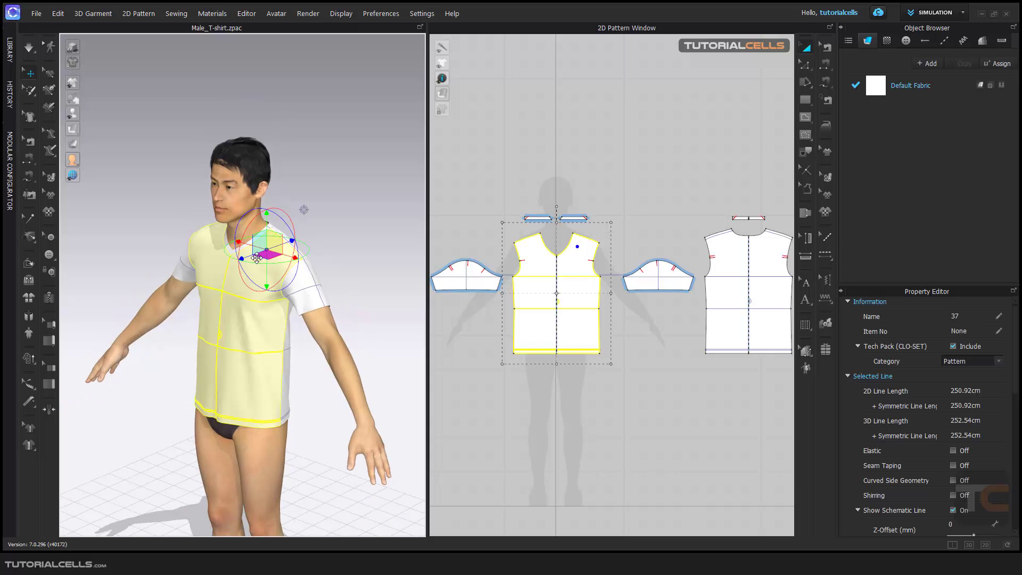
scroll(260, 264, "up", 2)
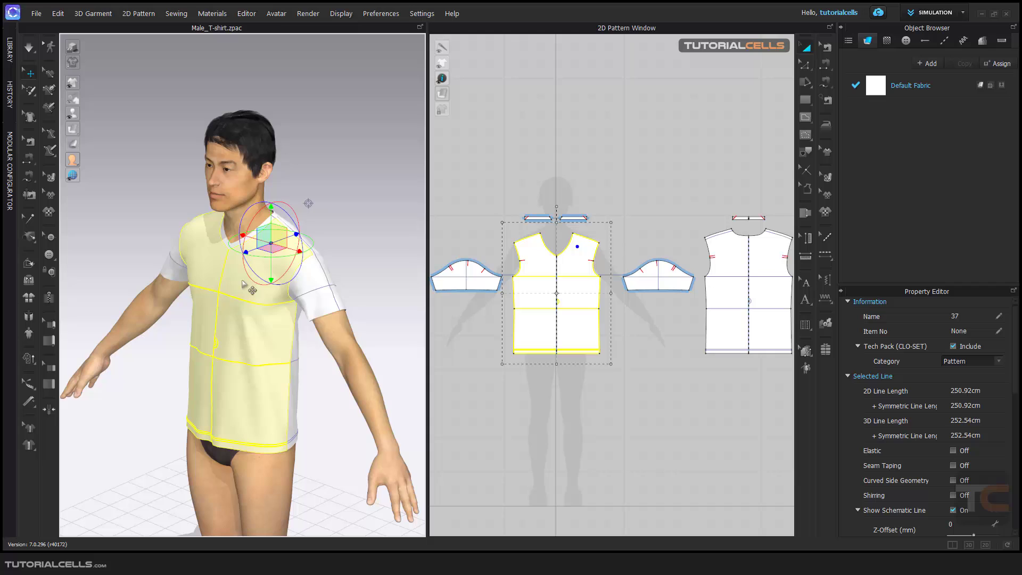
right_click(243, 283)
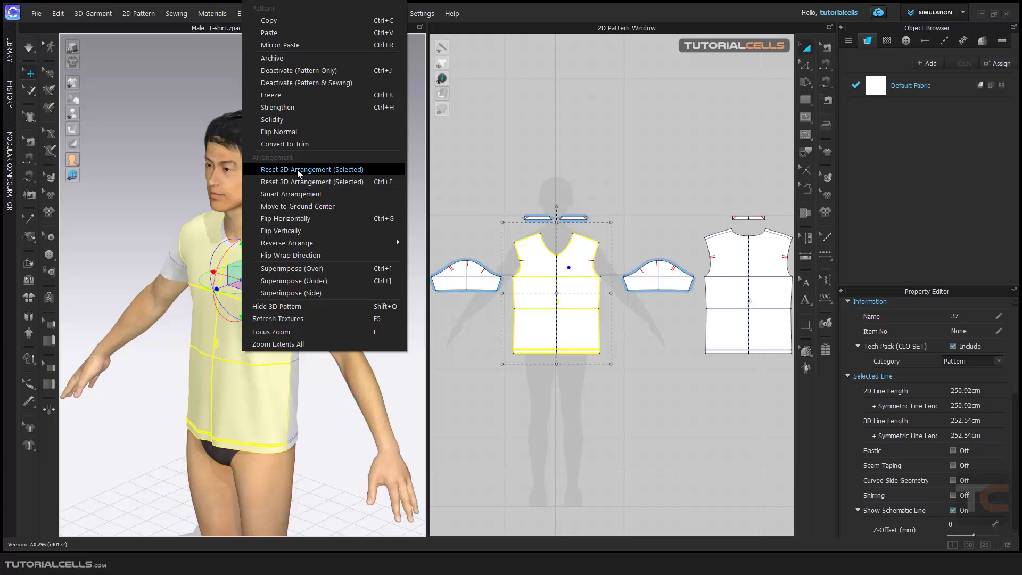
left_click(348, 181)
right_click_drag(270, 255, 235, 273)
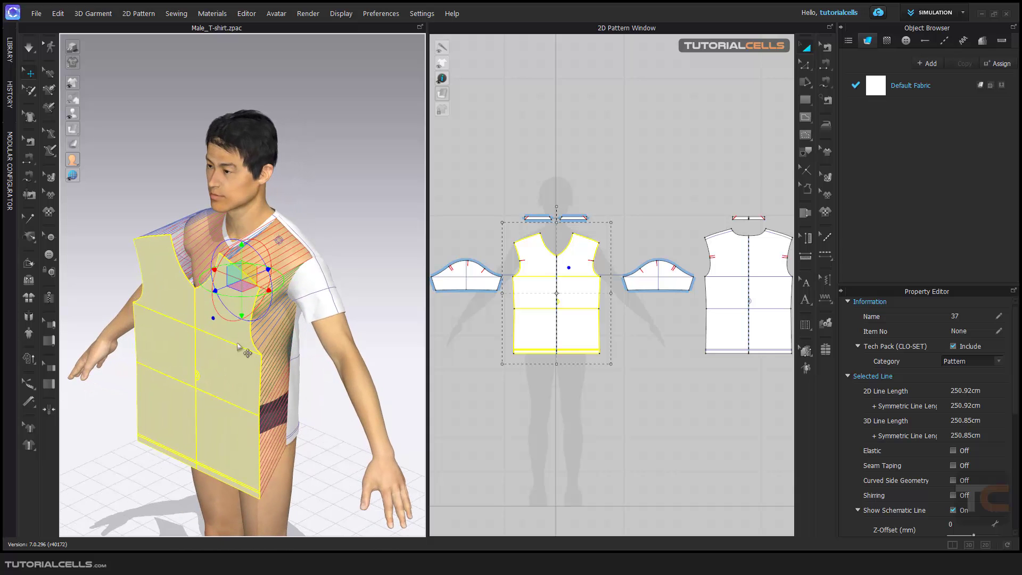
scroll(638, 304, "down", 1)
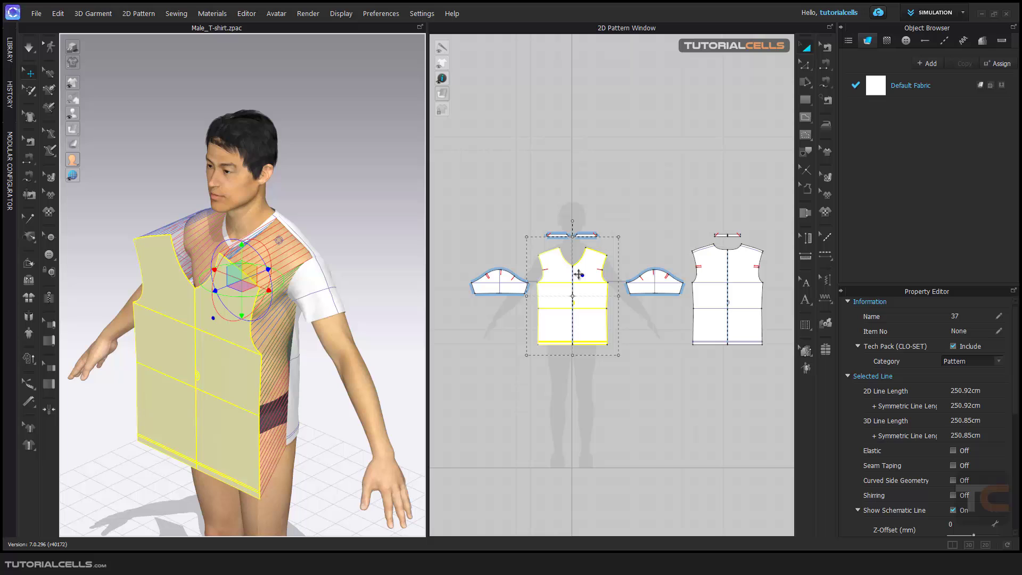
scroll(575, 298, "up", 2)
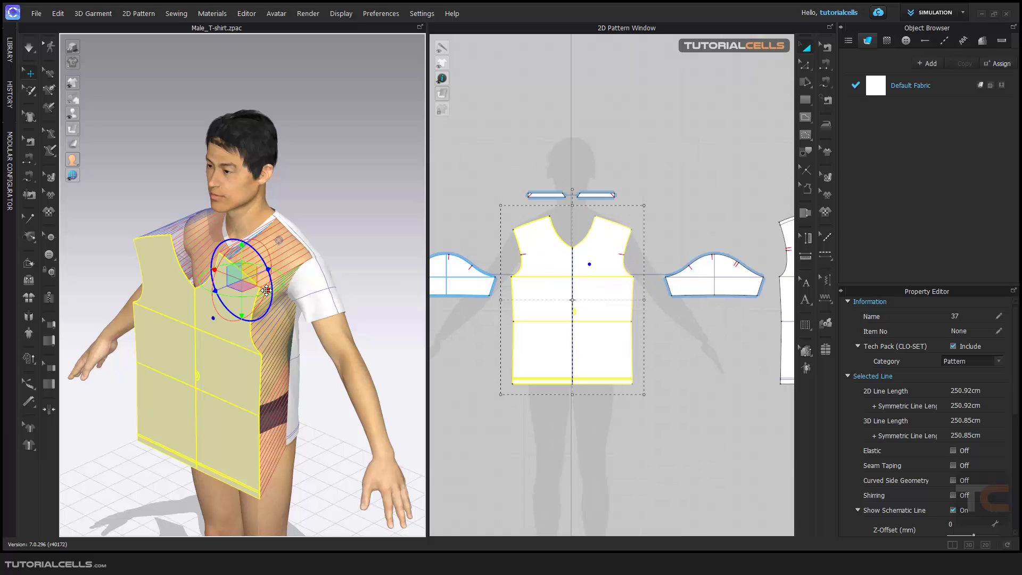
scroll(312, 231, "down", 2)
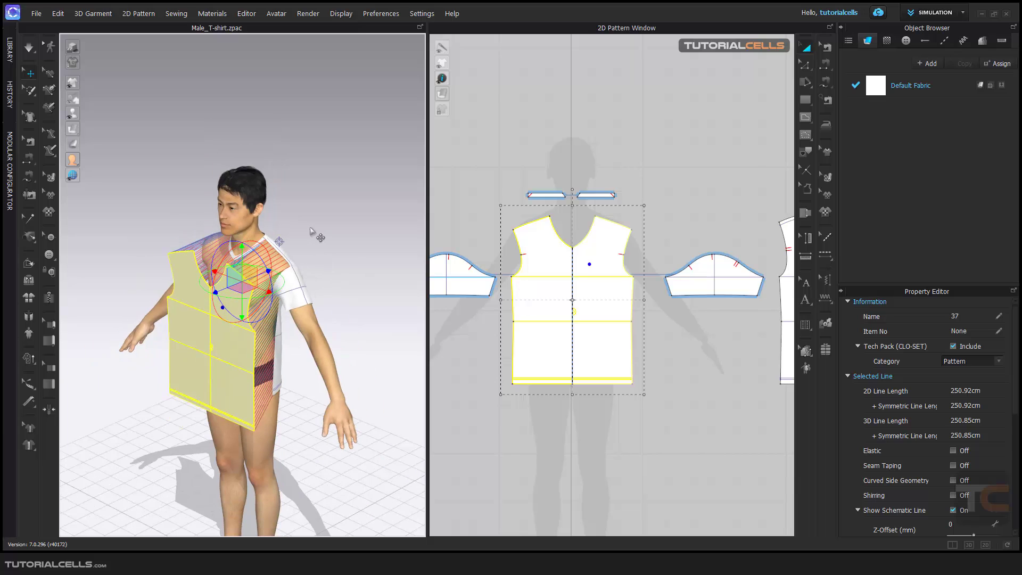
key("space")
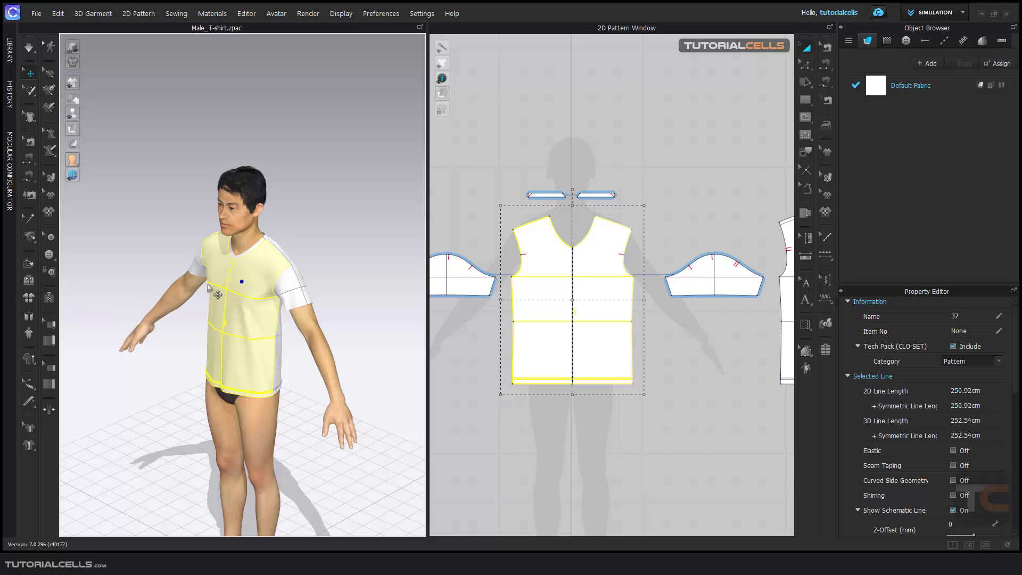
Reset the 3D arrangement of all T-shirt pattern pieces, inspect their flat layout, and return the garment to its draped state.
left_click(33, 303)
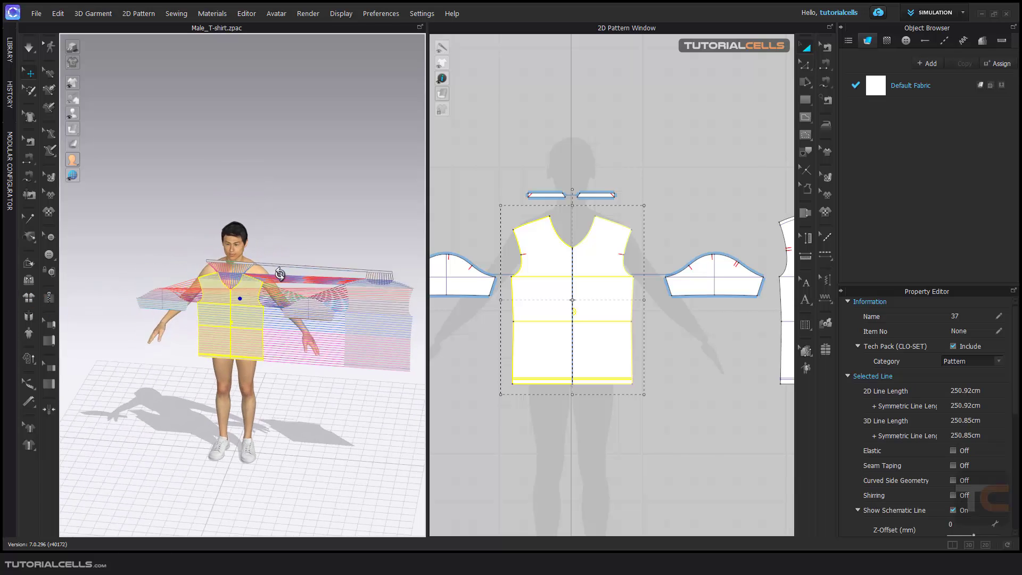
right_click_drag(279, 274, 416, 299)
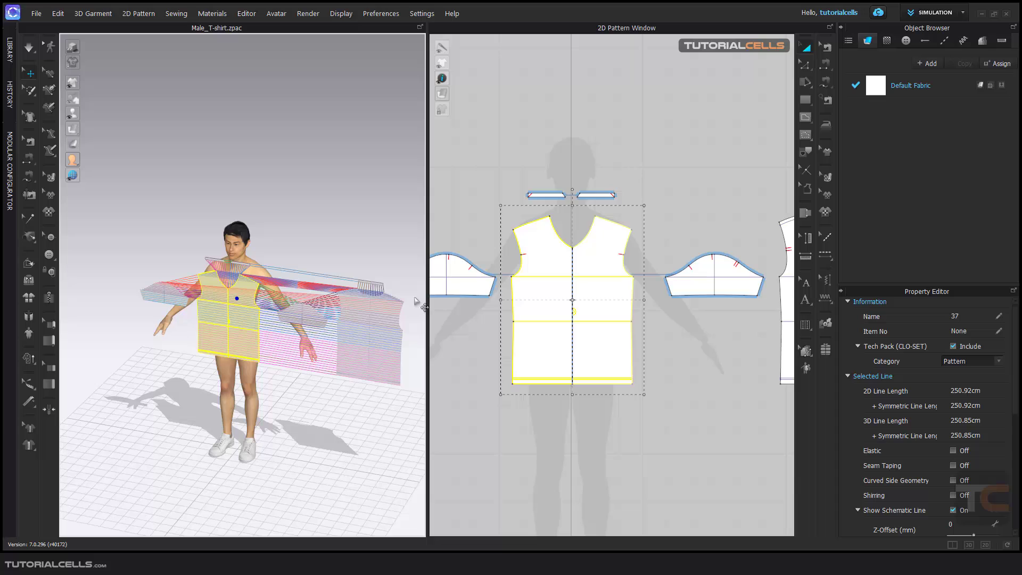
scroll(635, 278, "down", 3)
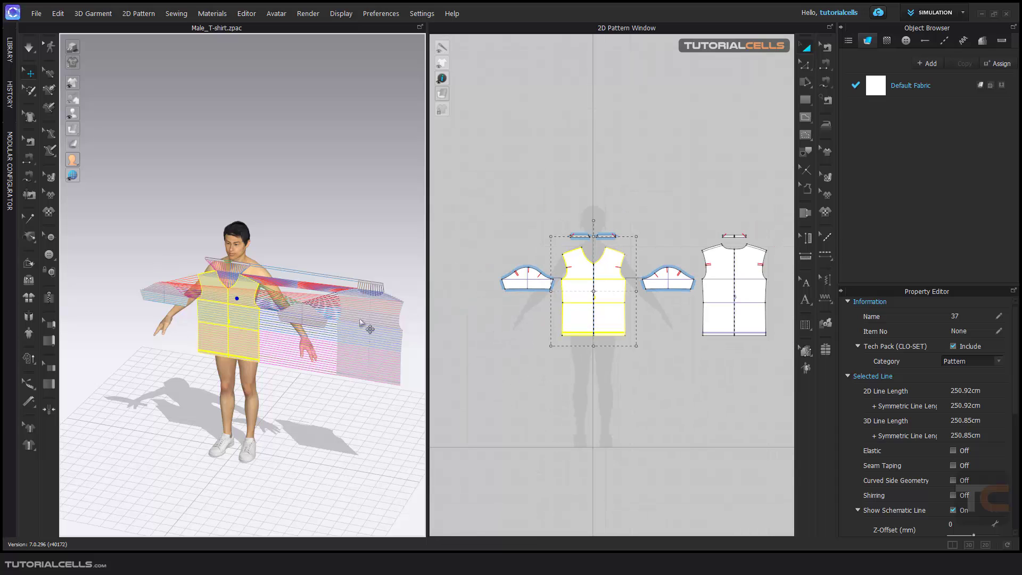
scroll(362, 320, "up", 2)
right_click_drag(329, 293, 315, 308)
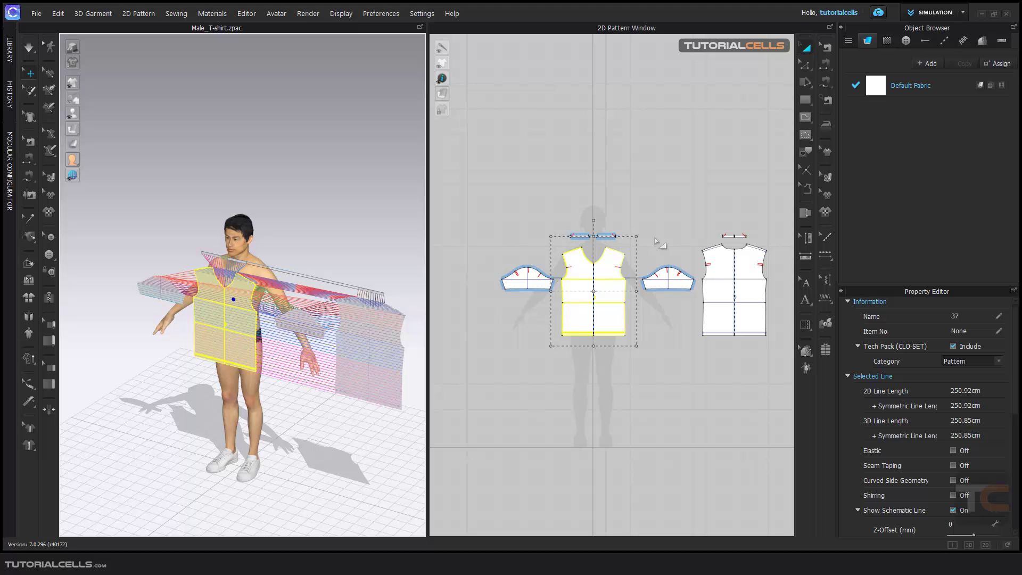
key("2")
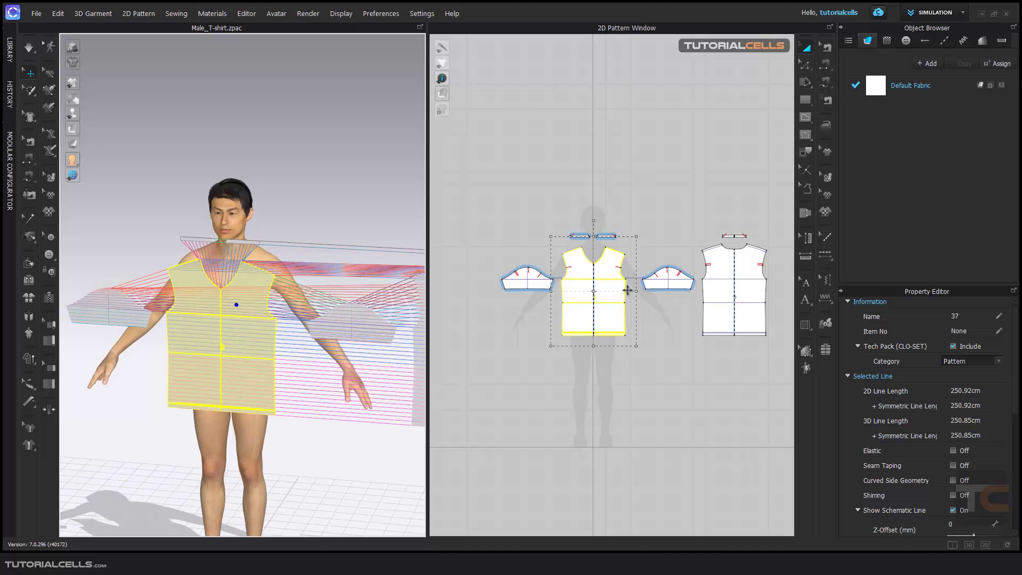
right_click_drag(320, 294, 281, 311)
scroll(282, 311, "down", 2)
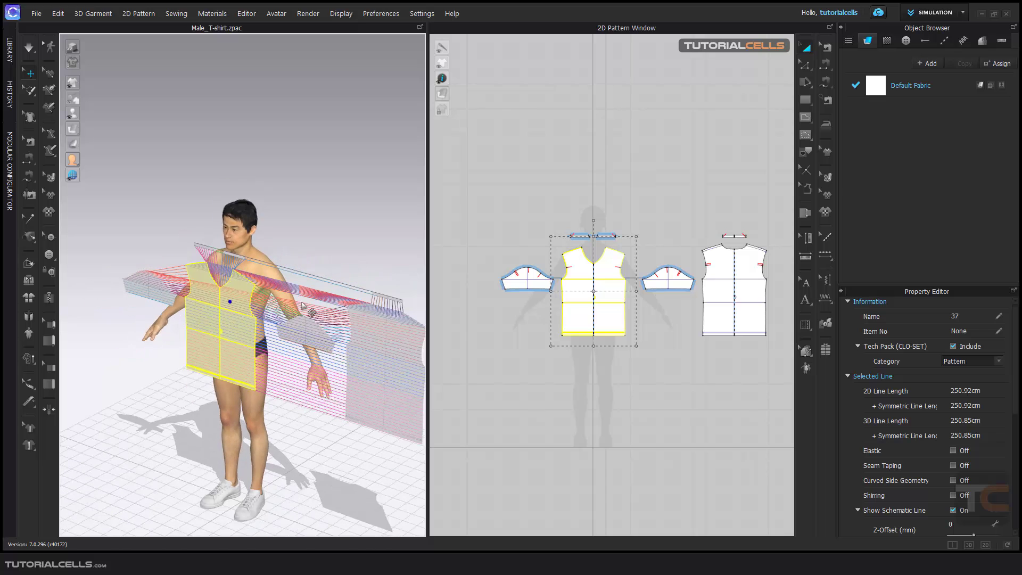
middle_click_drag(305, 307, 291, 299)
right_click_drag(291, 300, 287, 291)
key("space")
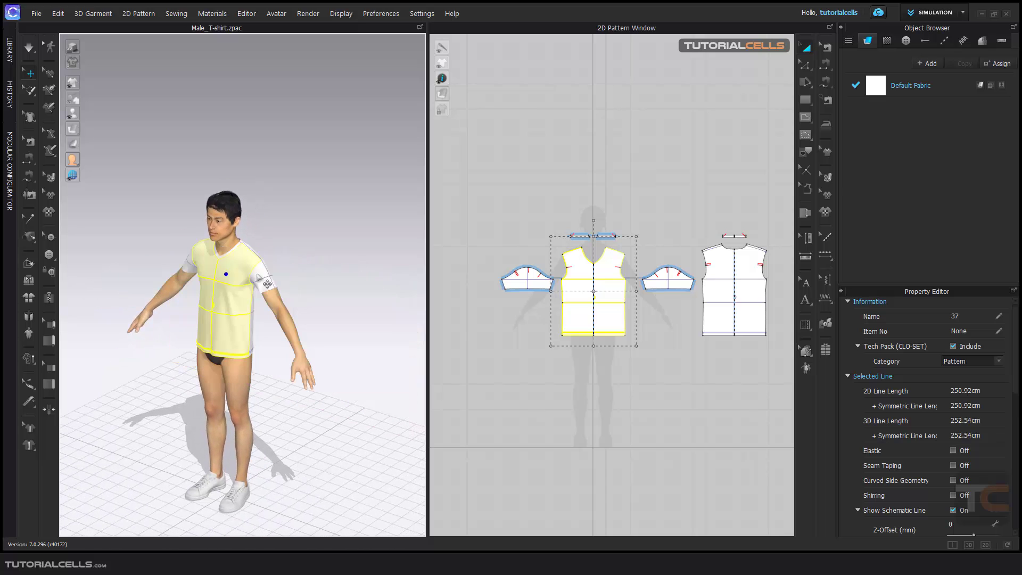
Apply Reset 3D Arrangement (Selected) to the selected front piece of the draped T-shirt.
scroll(256, 267, "up", 5)
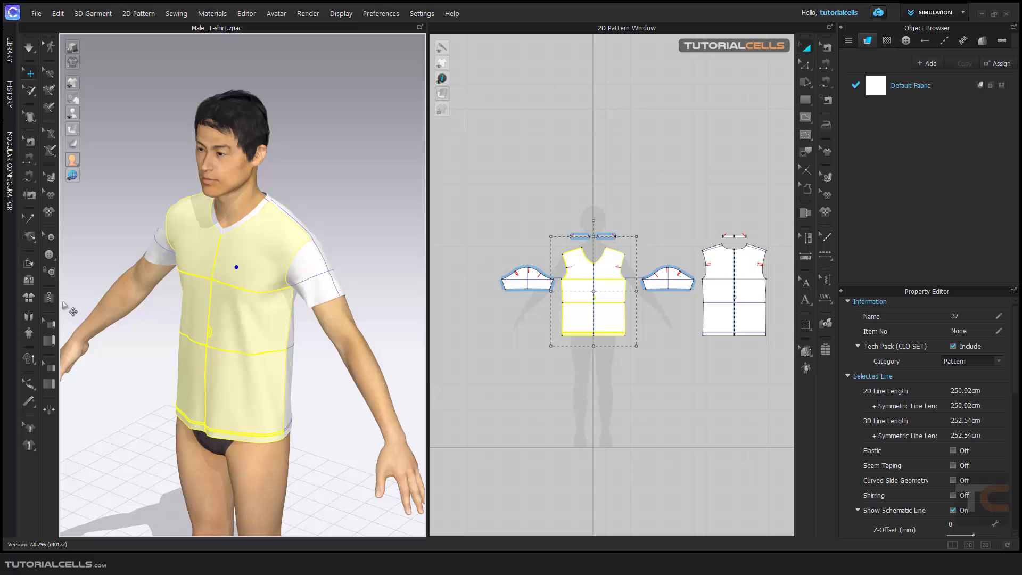
right_click(236, 245)
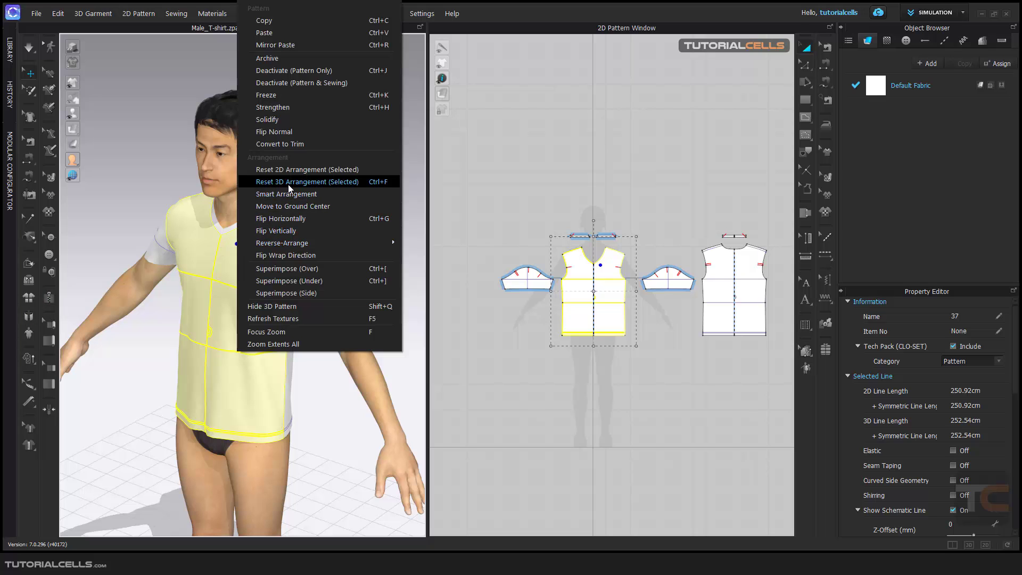
left_click(302, 181)
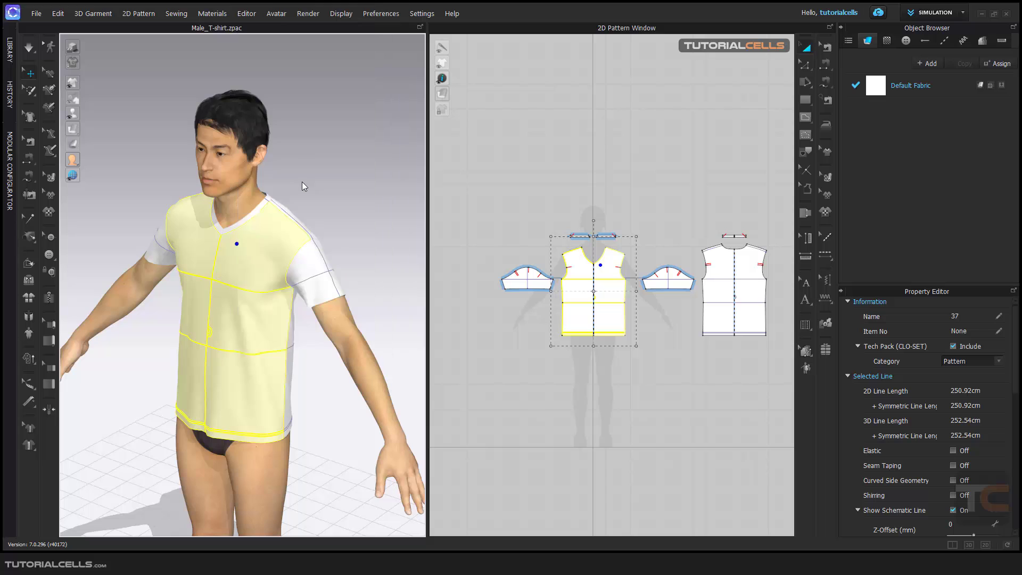
Apply Reset 3D Arrangement (Selected) to the T-shirt's back piece and simulate the garment back onto the avatar.
right_click_drag(229, 250, 204, 251)
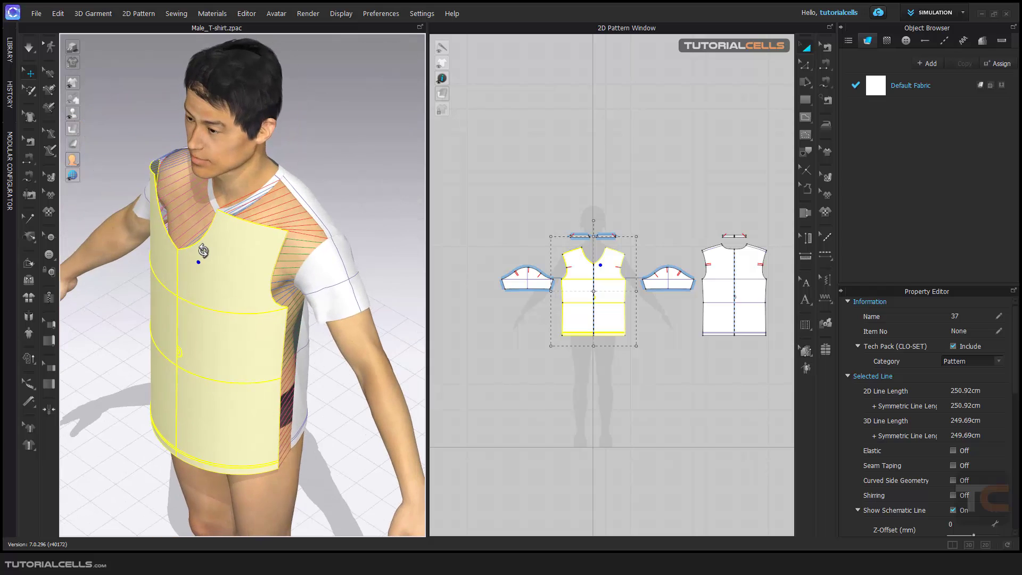
right_click_drag(299, 226, 178, 219)
right_click(307, 250)
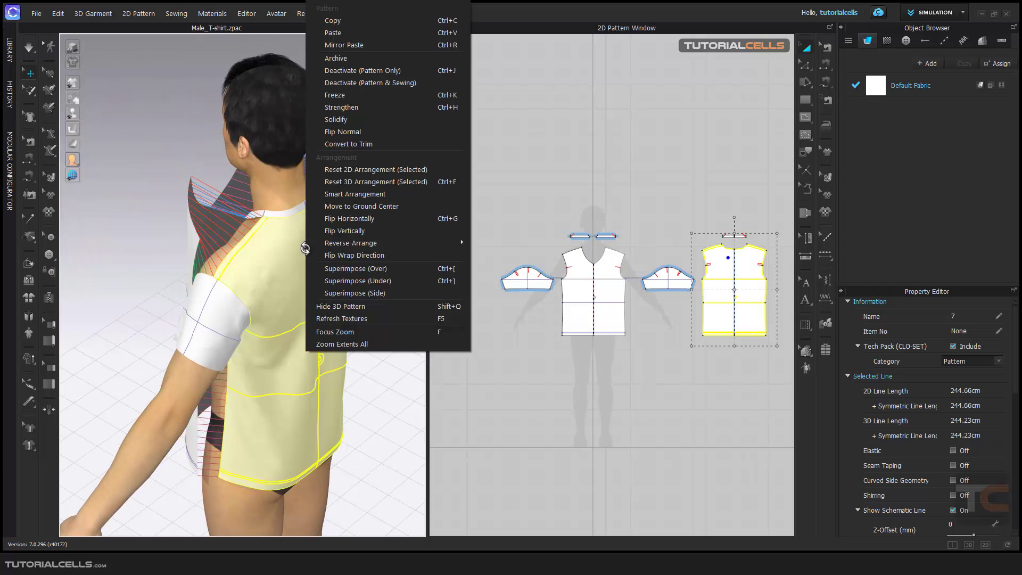
left_click(444, 182)
right_click_drag(357, 221, 390, 246)
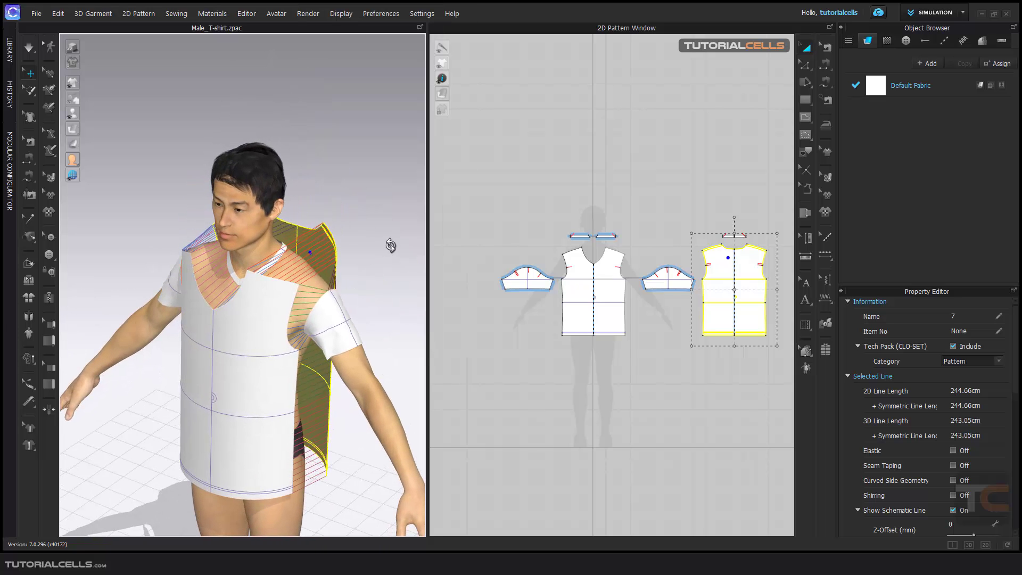
key("space")
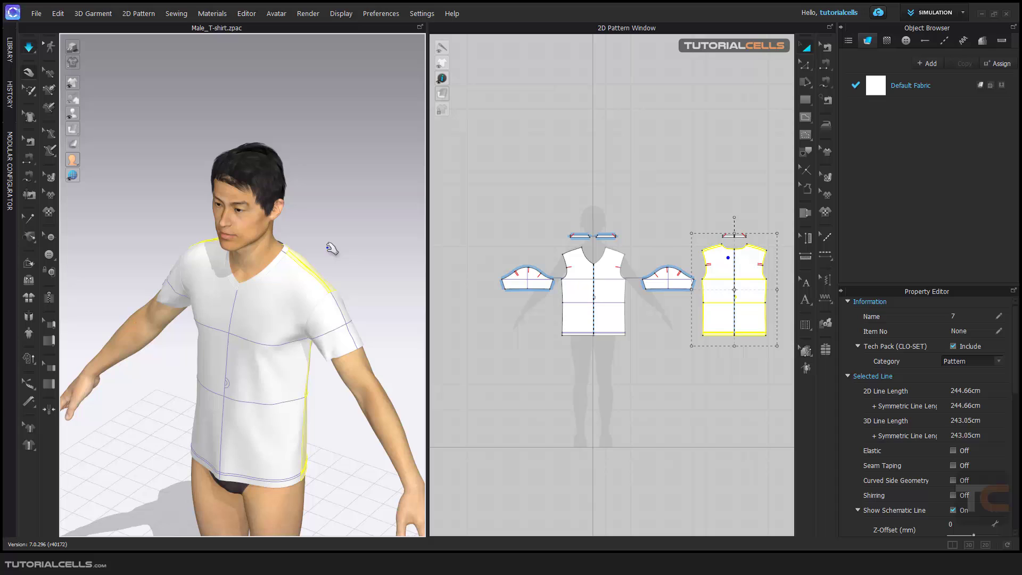
scroll(288, 276, "down", 2)
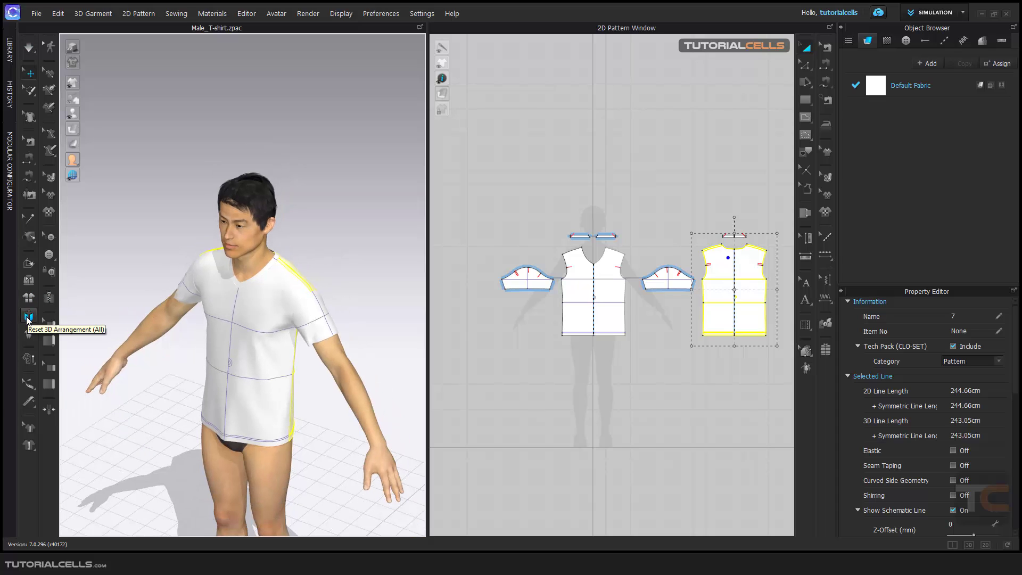
Reset the 3D arrangement of all T-shirt pieces, inspect the arrangement around the avatar, and simulate the garment back into its draped state.
left_click(28, 318)
mouse_move(278, 305)
right_mouse_down()
mouse_move(251, 277)
mouse_move(162, 245)
mouse_move(276, 305)
right_mouse_up()
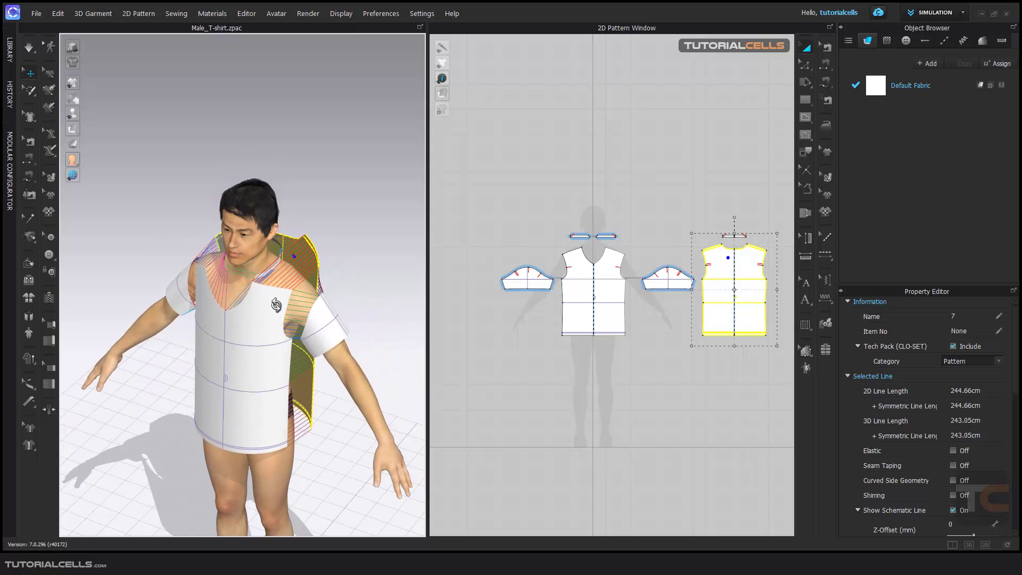
scroll(276, 305, "up", 1)
middle_click_drag(276, 305, 277, 259)
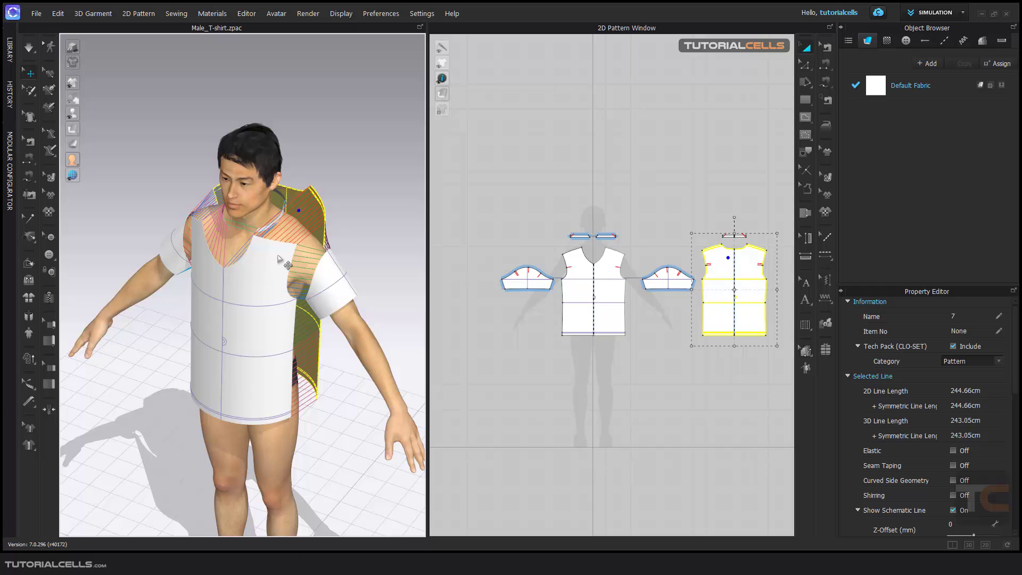
scroll(278, 256, "up", 2)
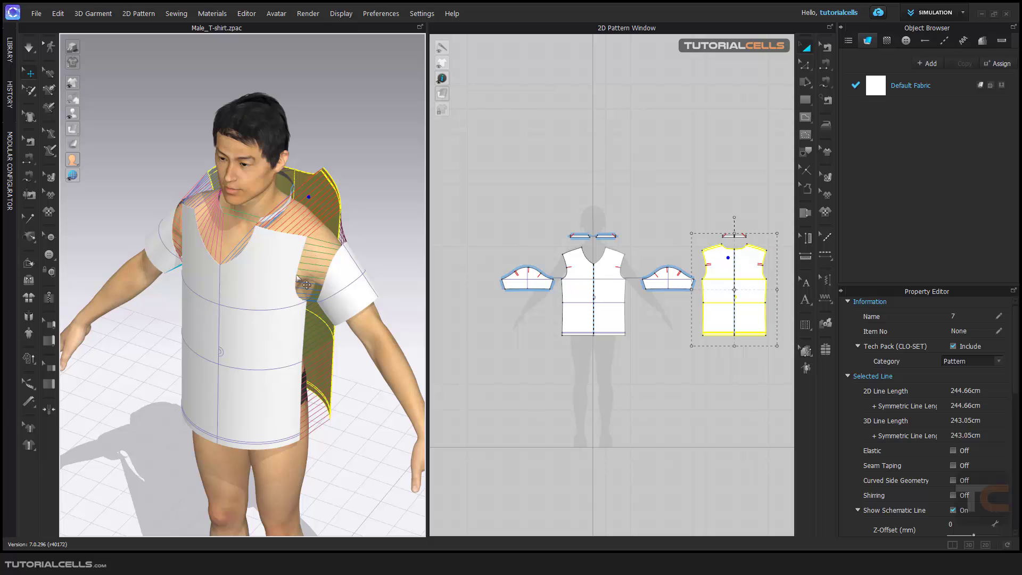
right_click_drag(344, 269, 288, 216)
scroll(298, 244, "up", 2)
scroll(288, 216, "down", 3)
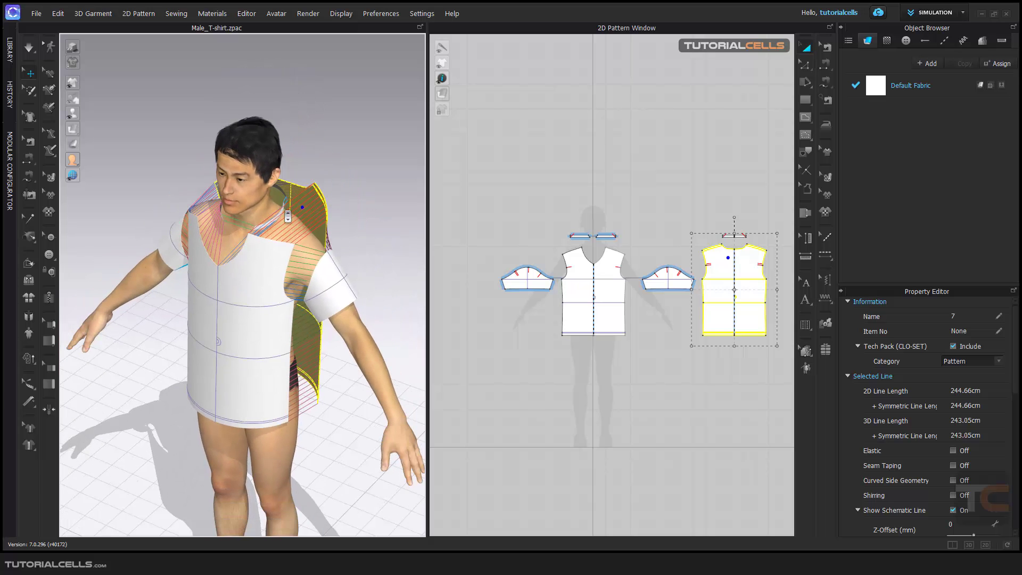
key("space")
Draw a wide rectangle pattern piece above the T-shirt front in the 2D pattern layout, with a perimeter of about 272 cm.
scroll(596, 234, "down", 3)
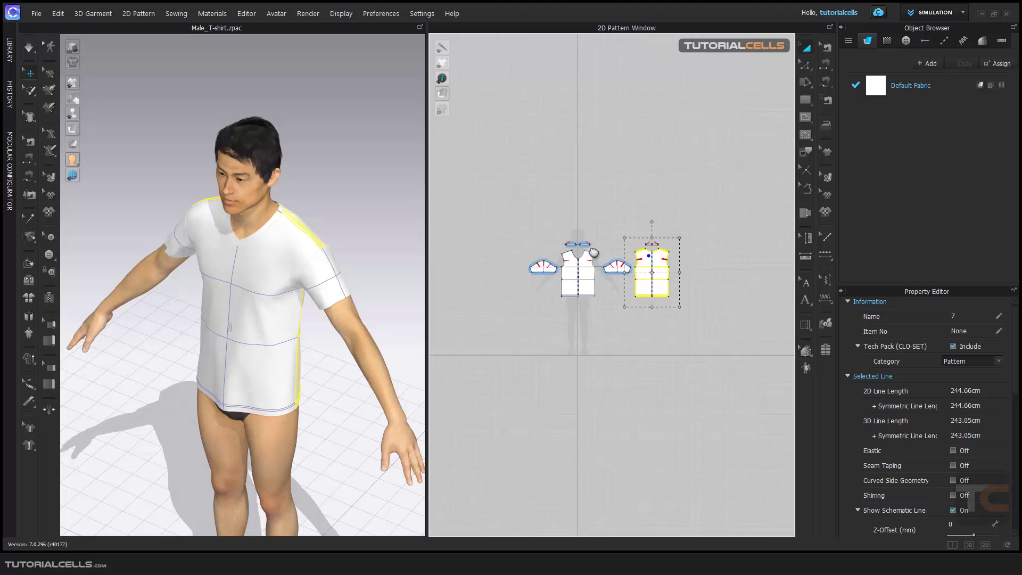
left_click(806, 100)
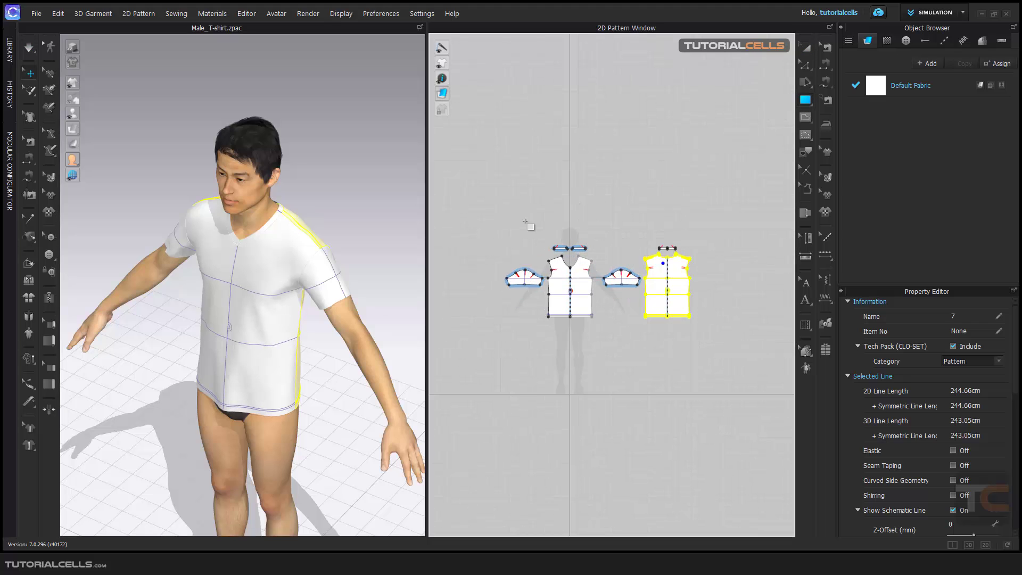
left_click_drag(525, 222, 629, 239)
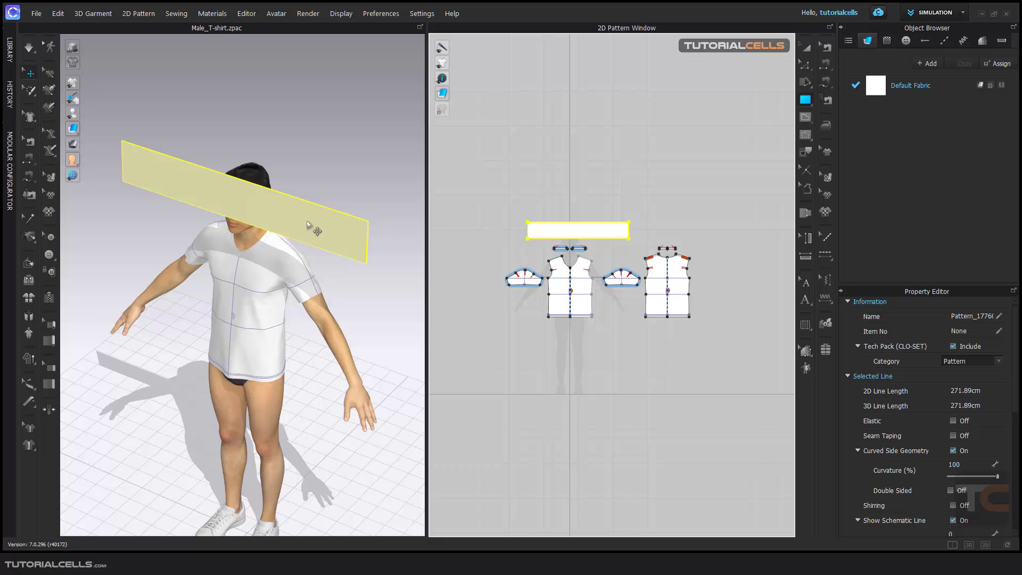
Simulate the unsewn rectangle so it falls to the floor, and stop the simulation.
key("space")
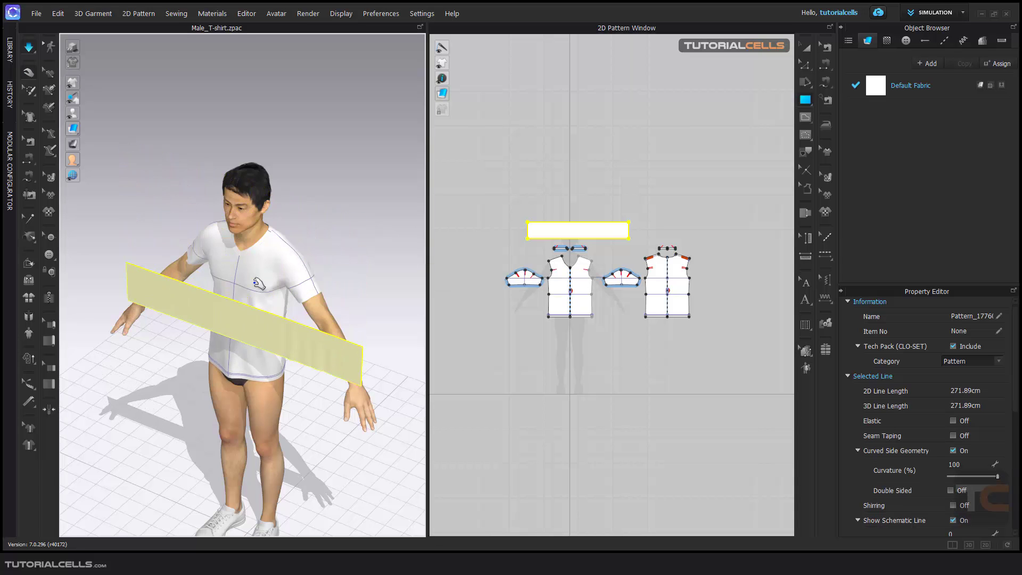
middle_click_drag(258, 282, 275, 203)
key("space")
scroll(265, 344, "down", 1)
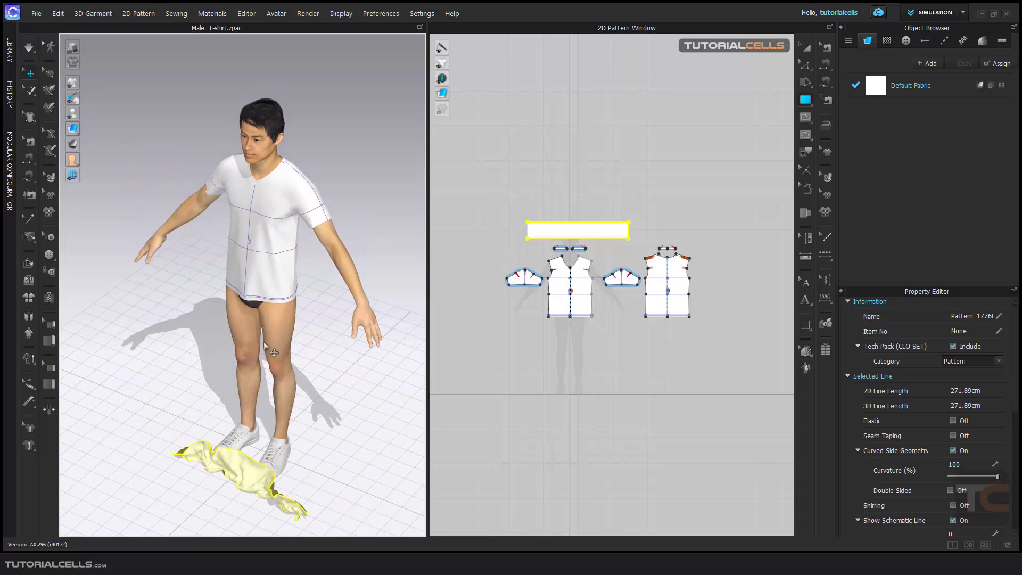
scroll(274, 353, "down", 2)
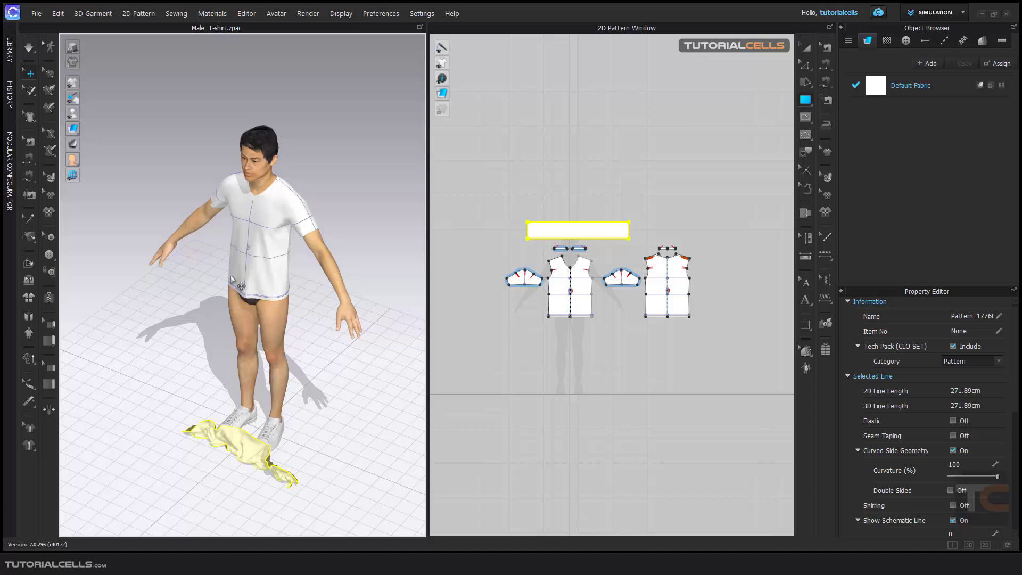
Reset the 3D arrangement of only the fallen rectangle and inspect its restored flat position beside the avatar's head.
right_click(229, 439)
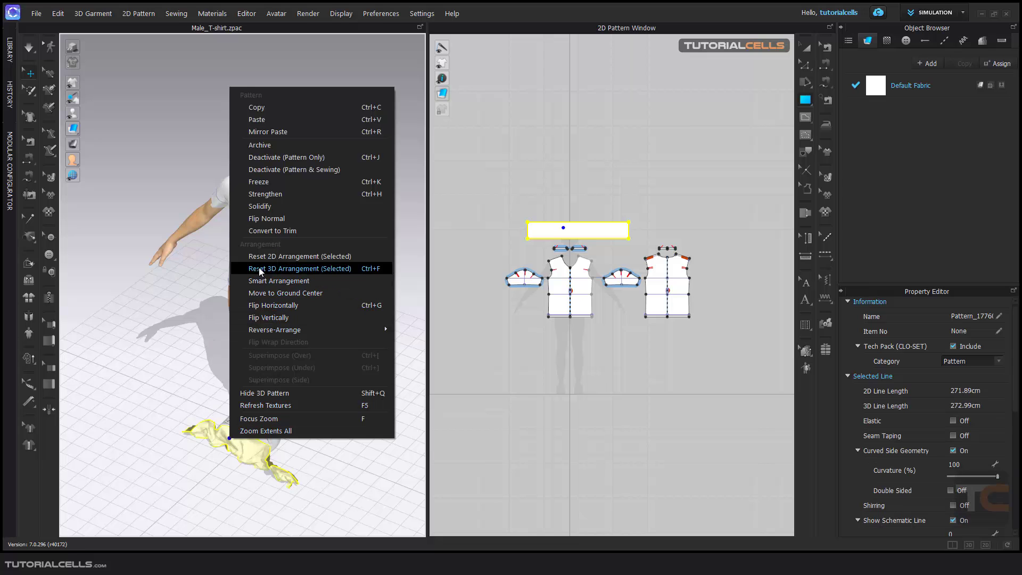
left_click(292, 269)
scroll(289, 153, "up", 2)
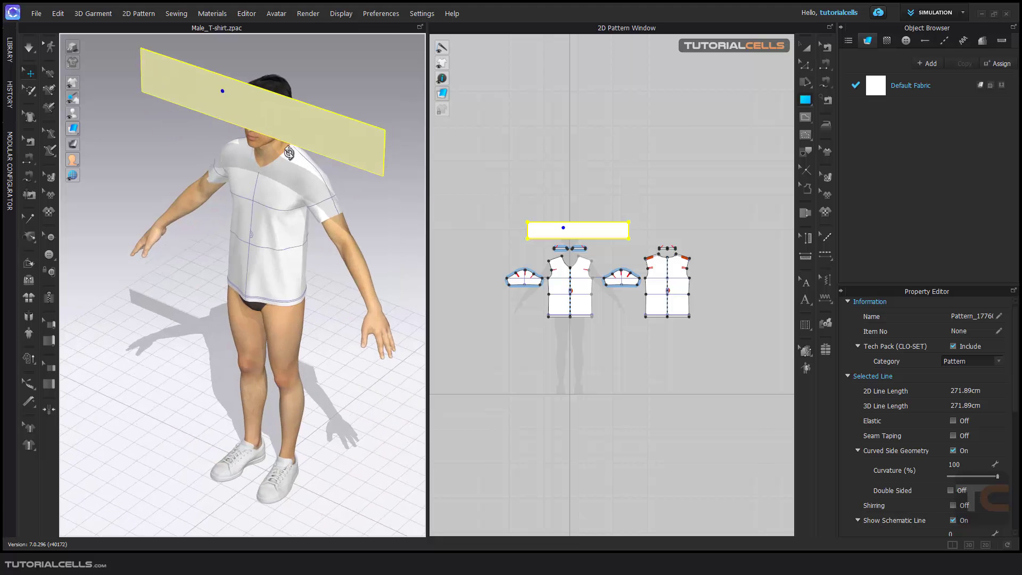
right_click_drag(289, 154, 275, 135)
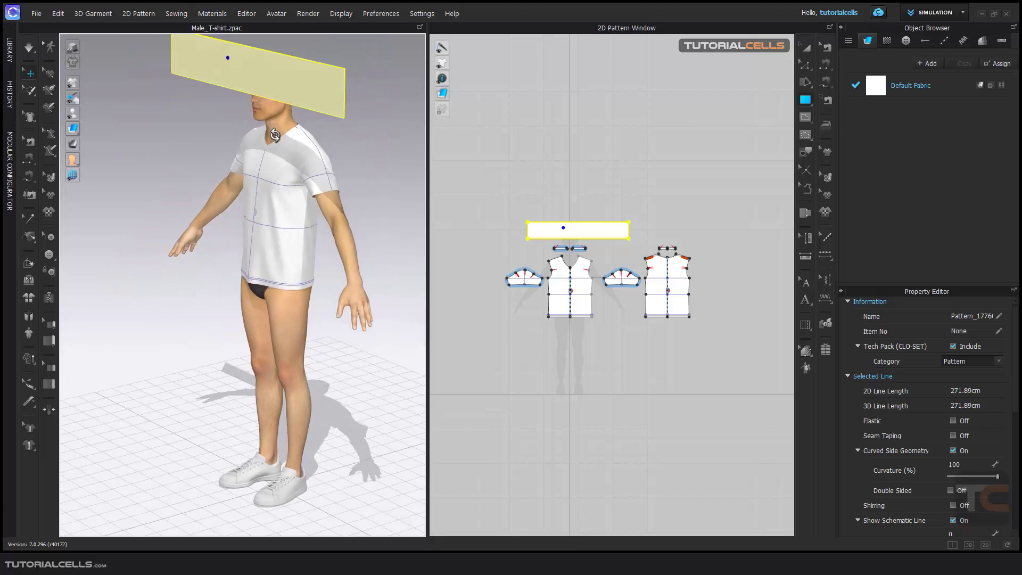
scroll(280, 177, "up", 3)
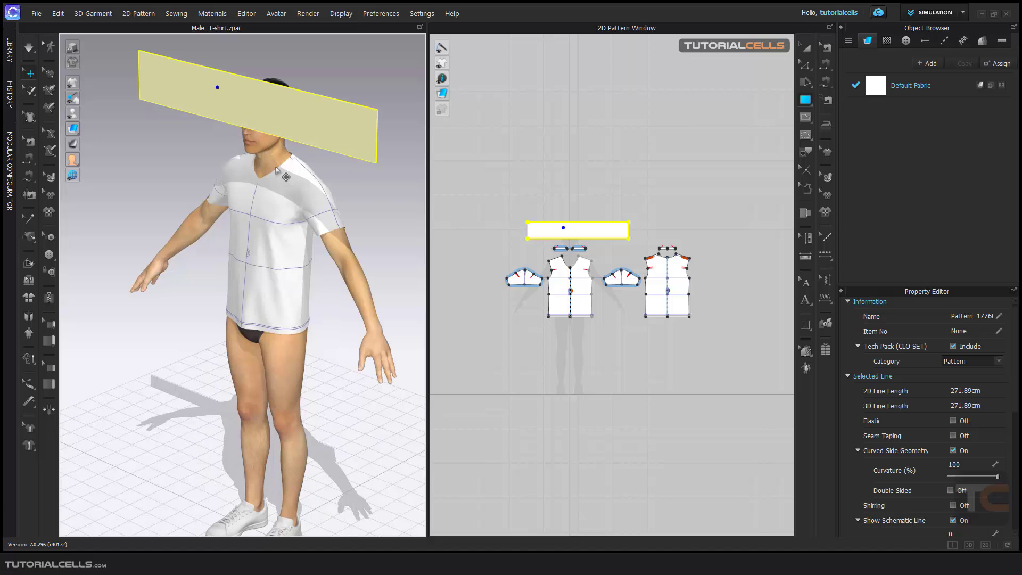
Dismiss the rectangle's arrangement options and delete the rectangle pattern piece.
right_click(253, 106)
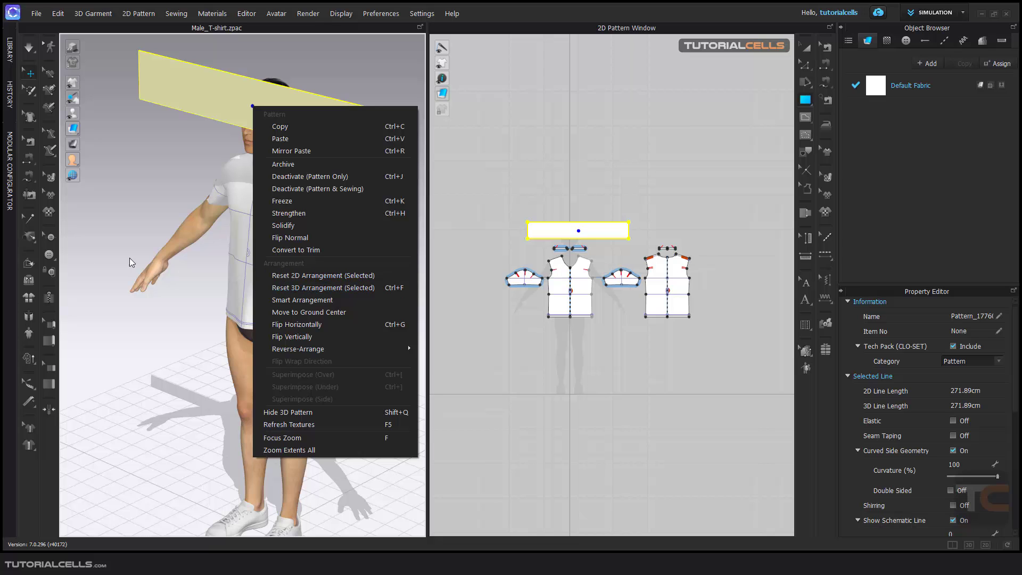
left_click(101, 284)
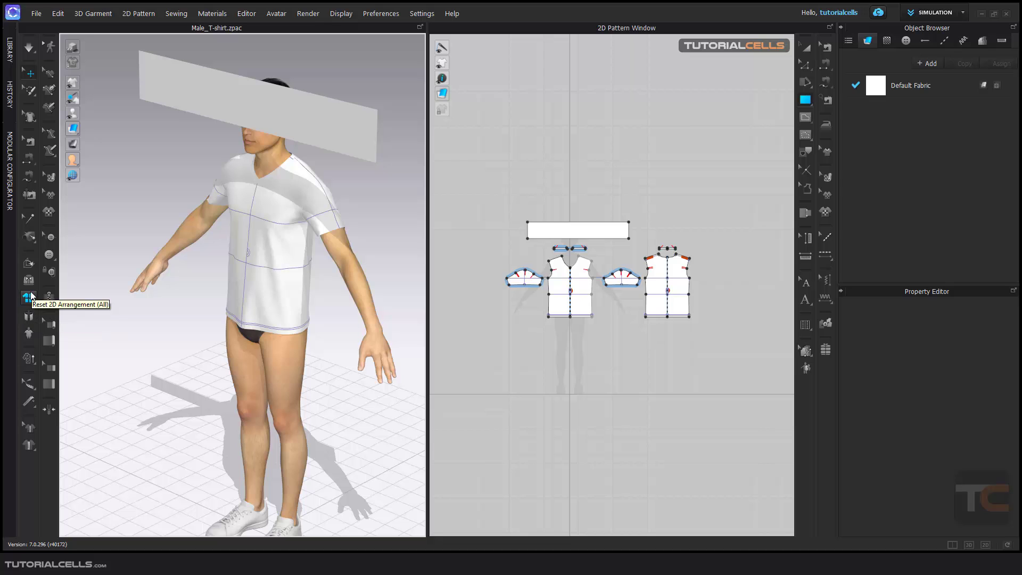
left_click(323, 136)
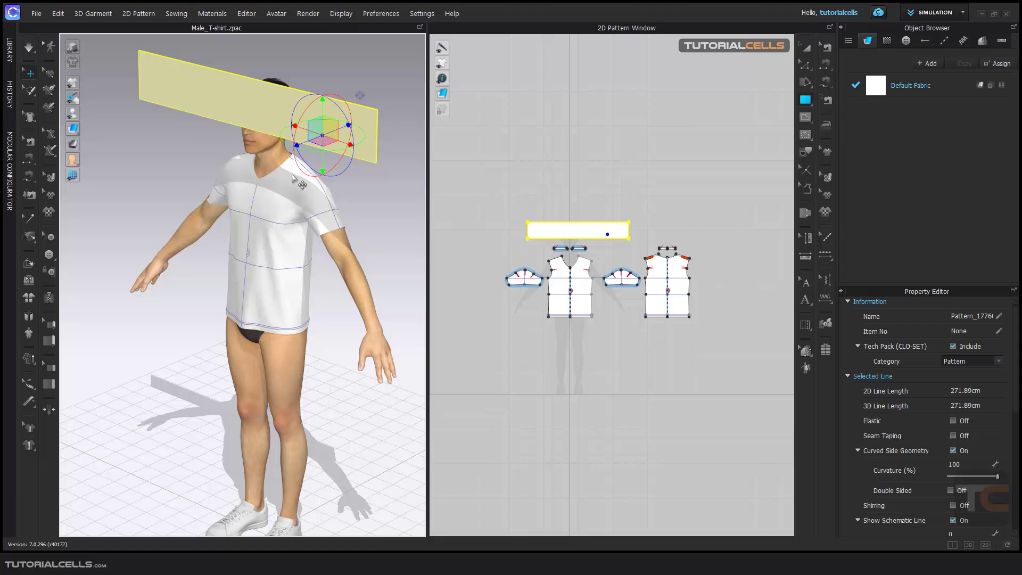
key("ctrl+z")
key("Delete")
Apply a larger-build .avs size file from the library's Male_V2 Size folder to the avatar.
scroll(273, 182, "up", 5)
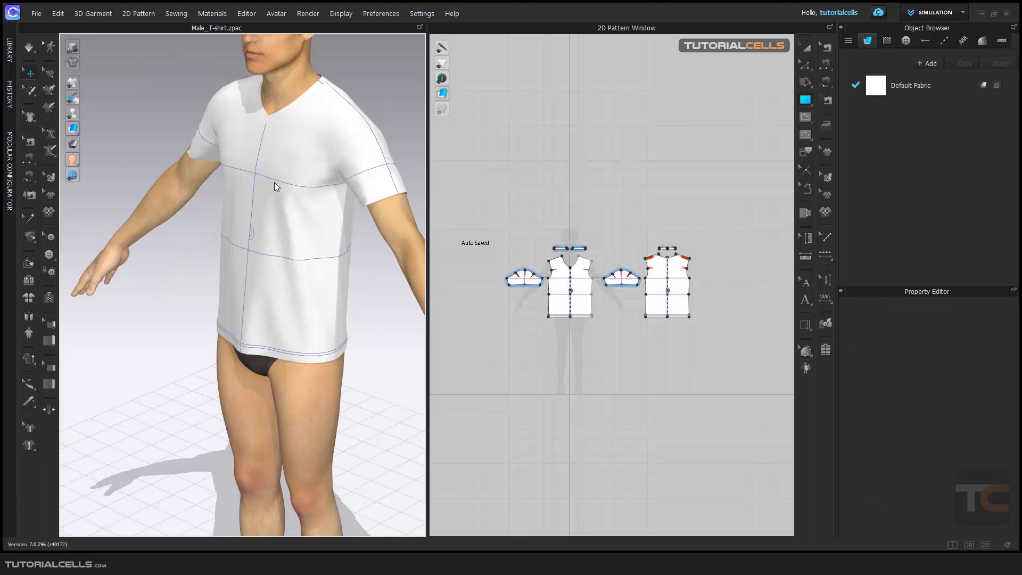
middle_click_drag(274, 193, 266, 262)
scroll(242, 213, "up", 2)
left_click(9, 53)
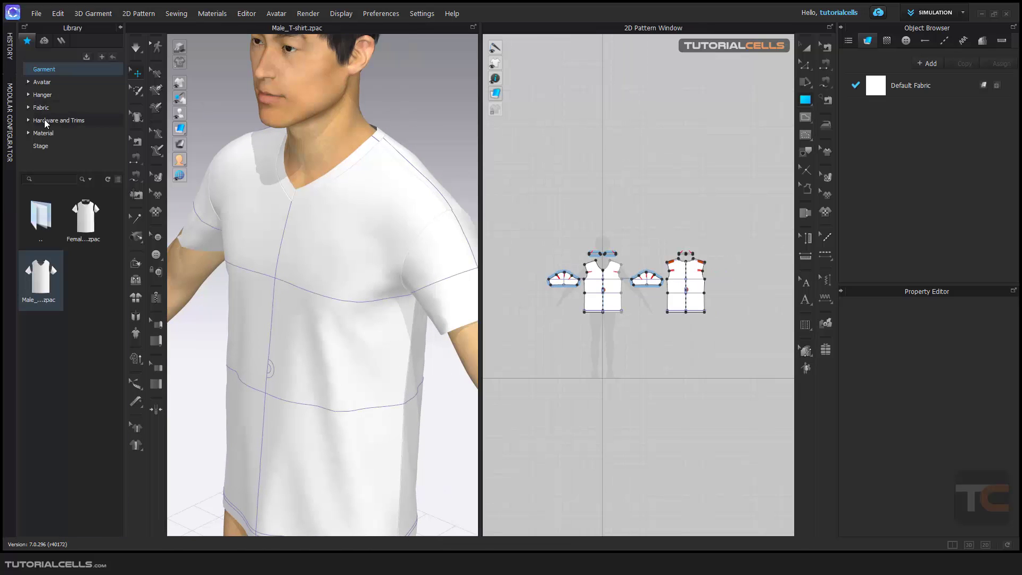
left_click(41, 82)
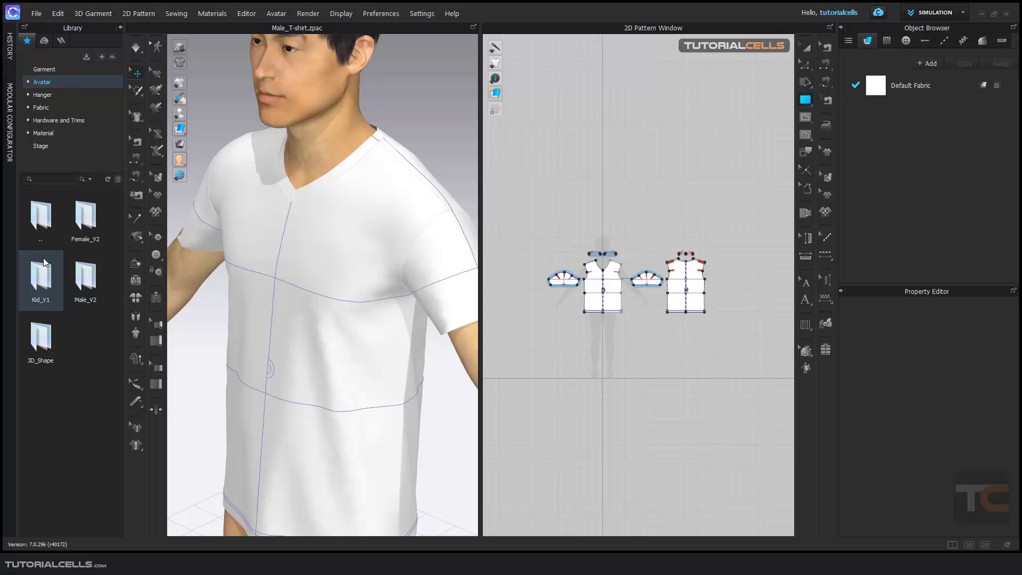
double_click(75, 279)
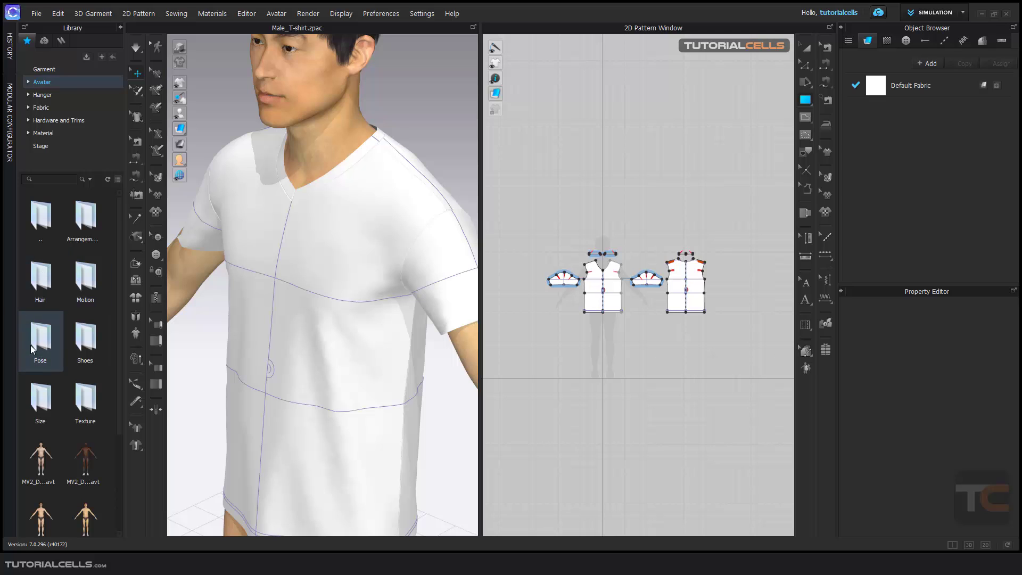
double_click(46, 391)
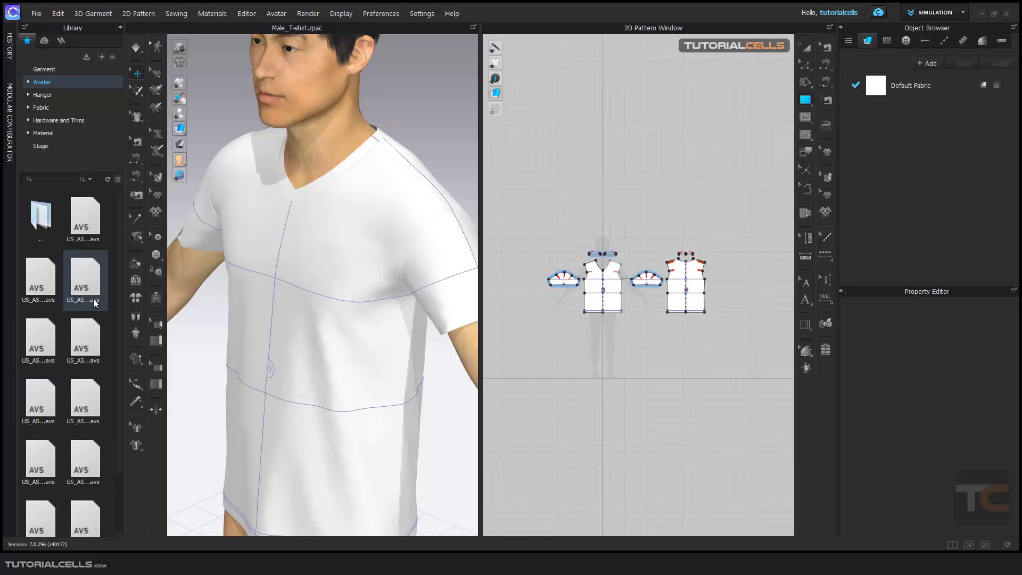
left_click_drag(86, 419, 286, 236)
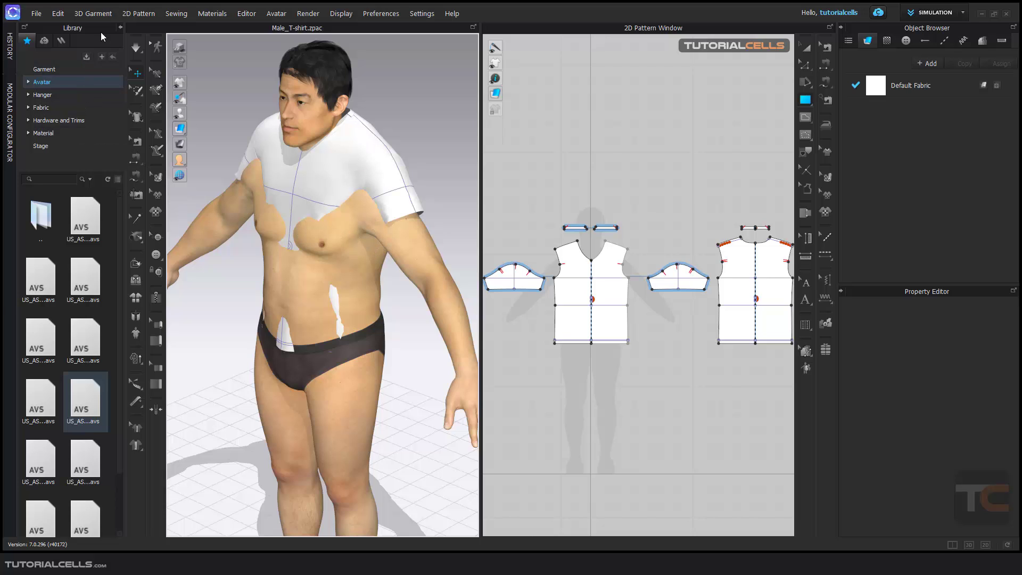
Close the library and apply Re-drape 3D Arrangement to fit the T-shirt over the resized avatar.
left_click(121, 26)
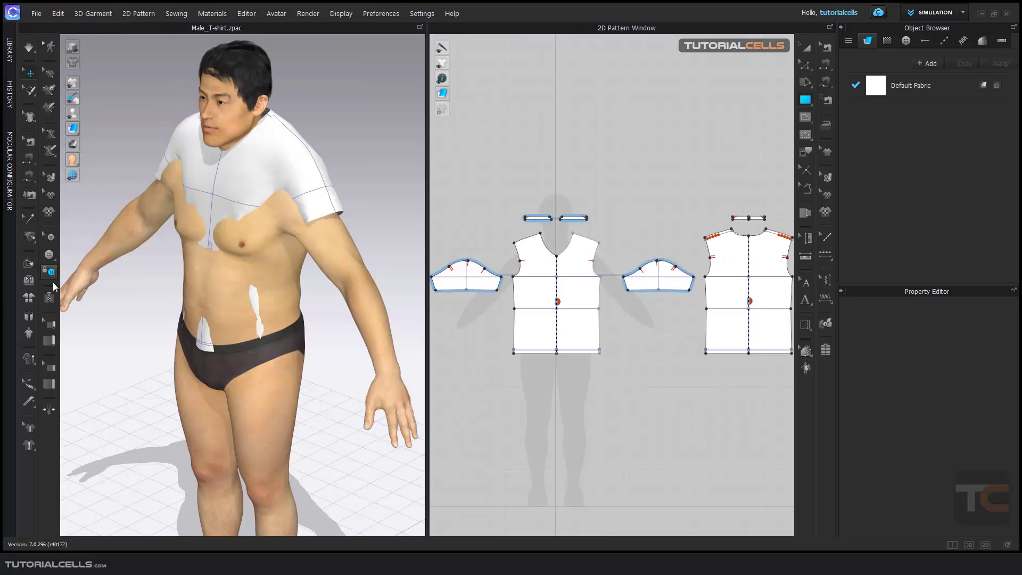
left_click(29, 335)
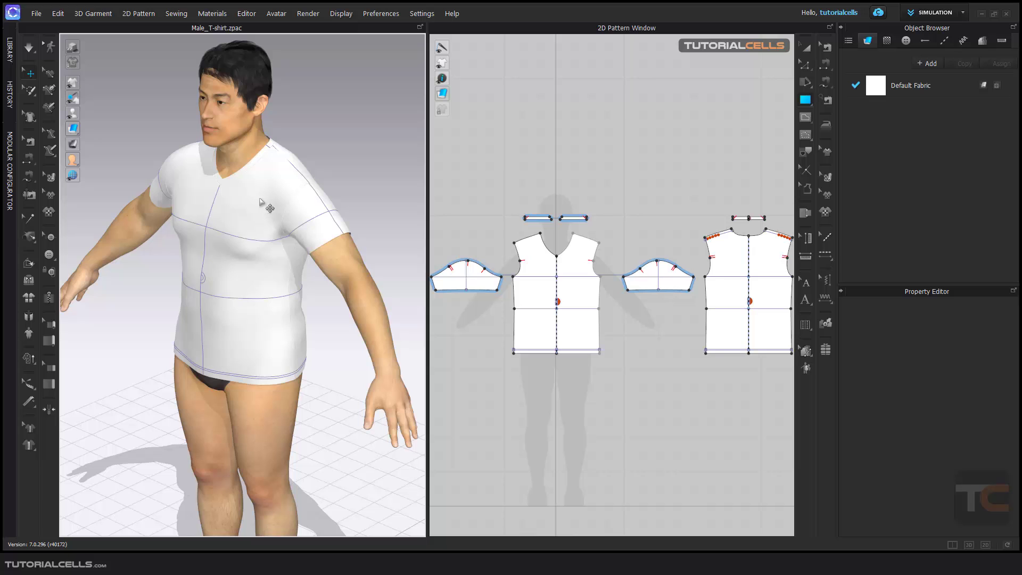
right_click_drag(260, 201, 288, 219)
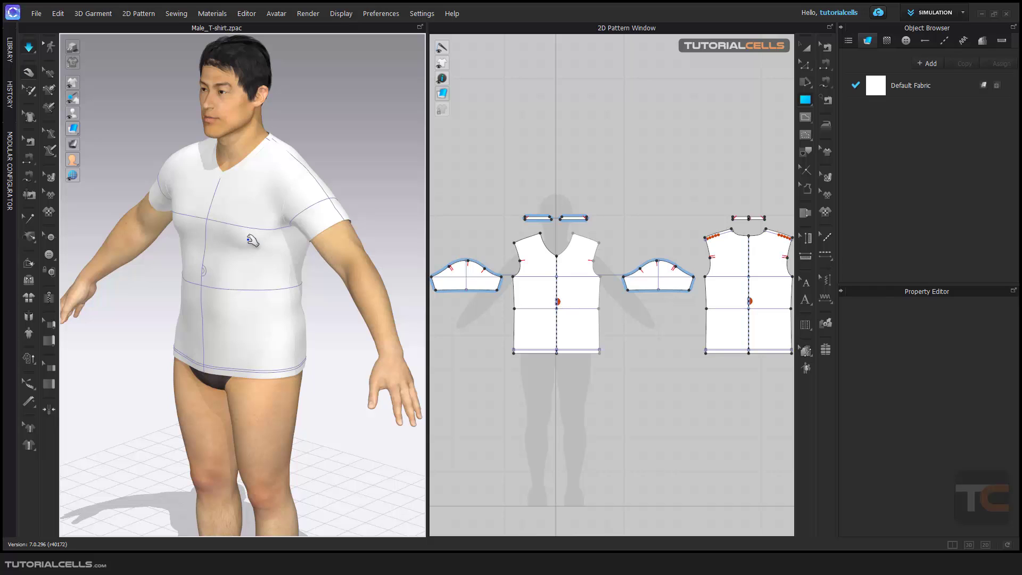
Tug the T-shirt's front and sleeve fabric while it simulates, and inspect the fit around the chest and neckline.
left_click_drag(248, 236, 137, 253)
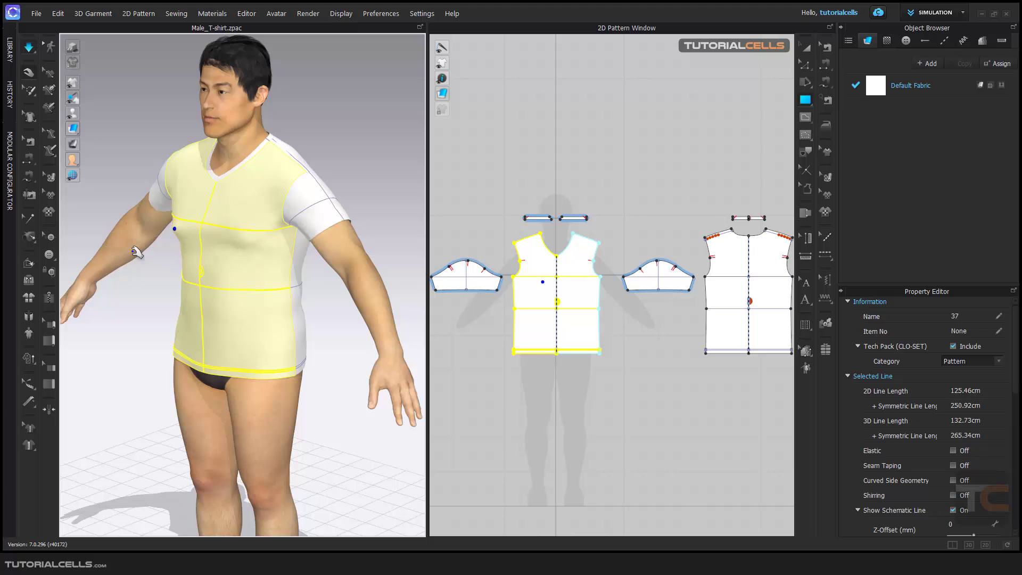
left_click_drag(234, 275, 135, 307)
left_click_drag(193, 290, 141, 308)
scroll(275, 256, "up", 2)
left_click(323, 173)
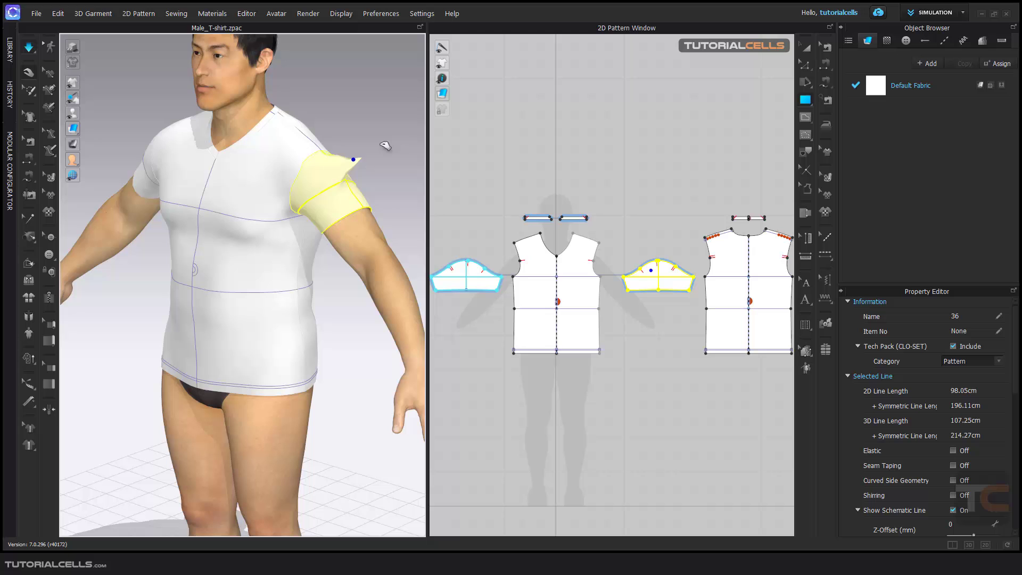
scroll(404, 126, "down", 1)
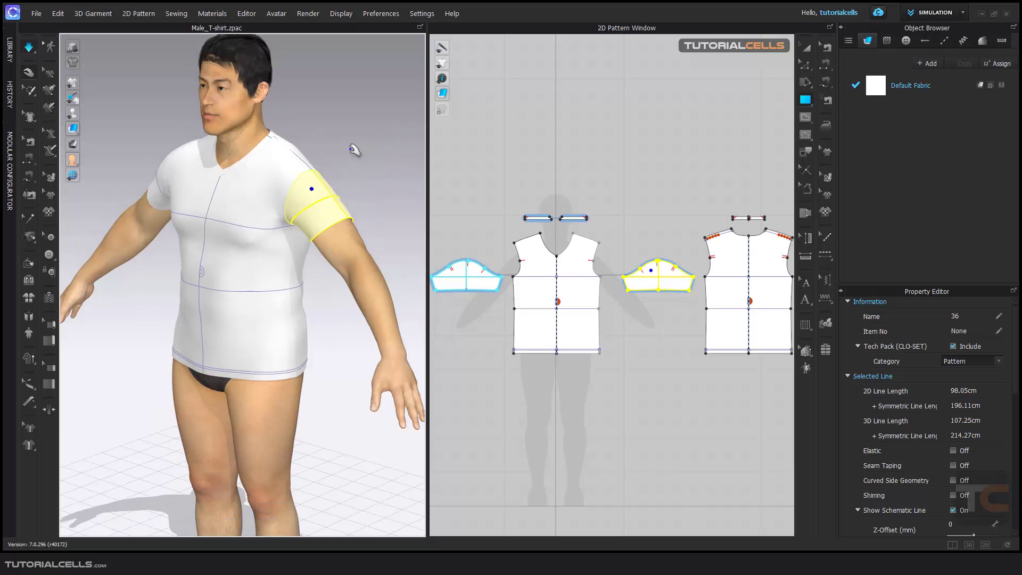
right_click_drag(351, 146, 315, 171)
scroll(266, 190, "up", 2)
middle_click_drag(264, 190, 280, 289)
scroll(263, 186, "up", 1)
middle_click_drag(263, 187, 265, 254)
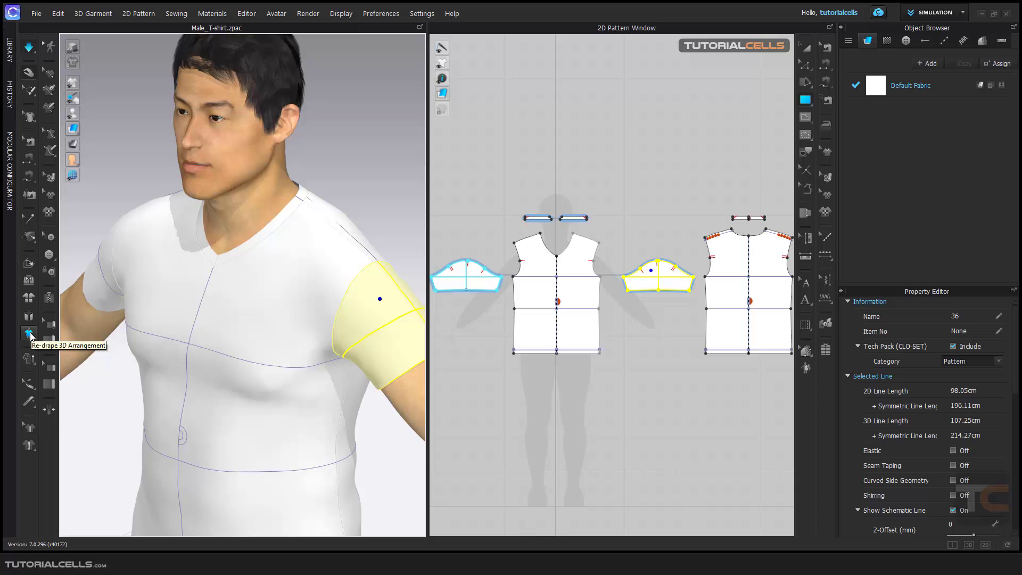
Reset the 3D arrangement of all T-shirt pieces around the resized avatar.
left_click(29, 317)
scroll(164, 311, "down", 2)
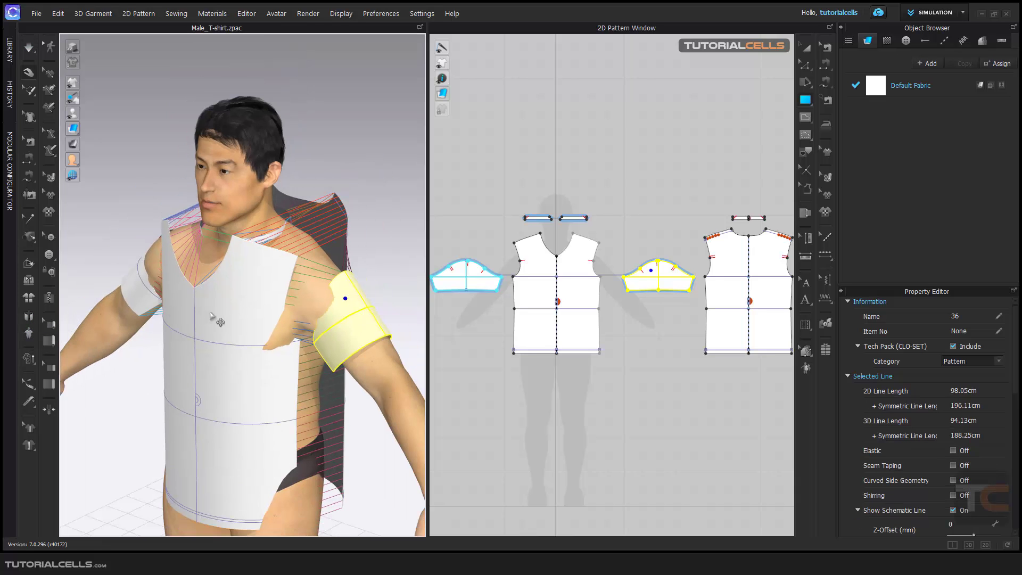
right_click_drag(216, 319, 248, 318)
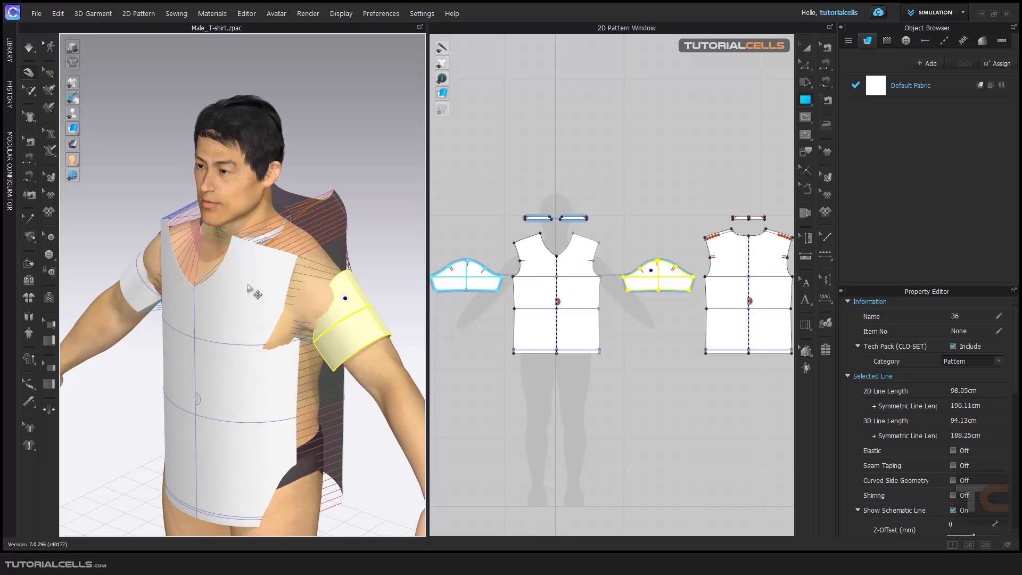
Apply Re-drape 3D Arrangement to the T-shirt, stop the simulation once the garment has settled, and deselect the sleeve.
left_click(33, 333)
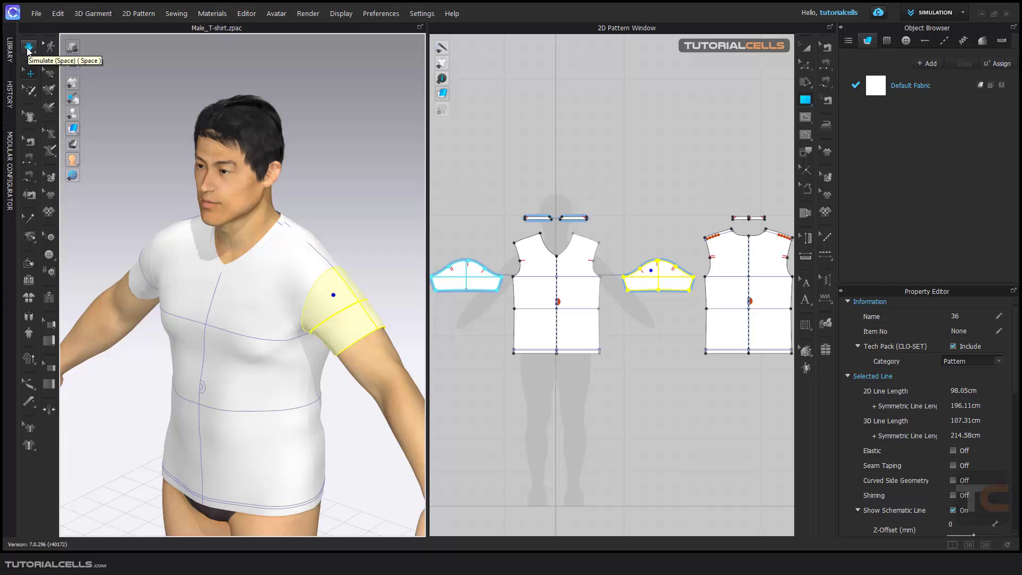
left_click(28, 47)
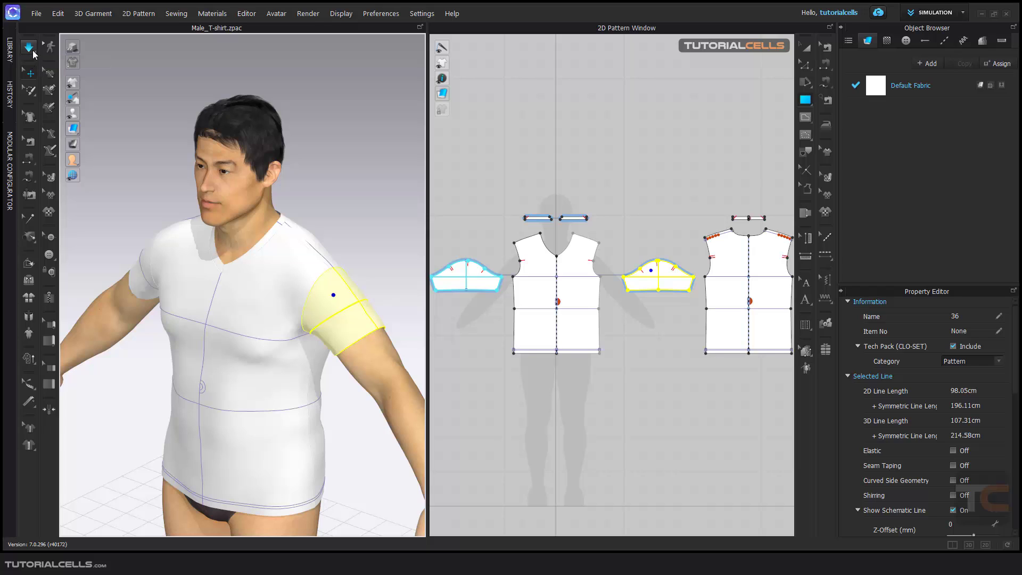
scroll(327, 234, "down", 3)
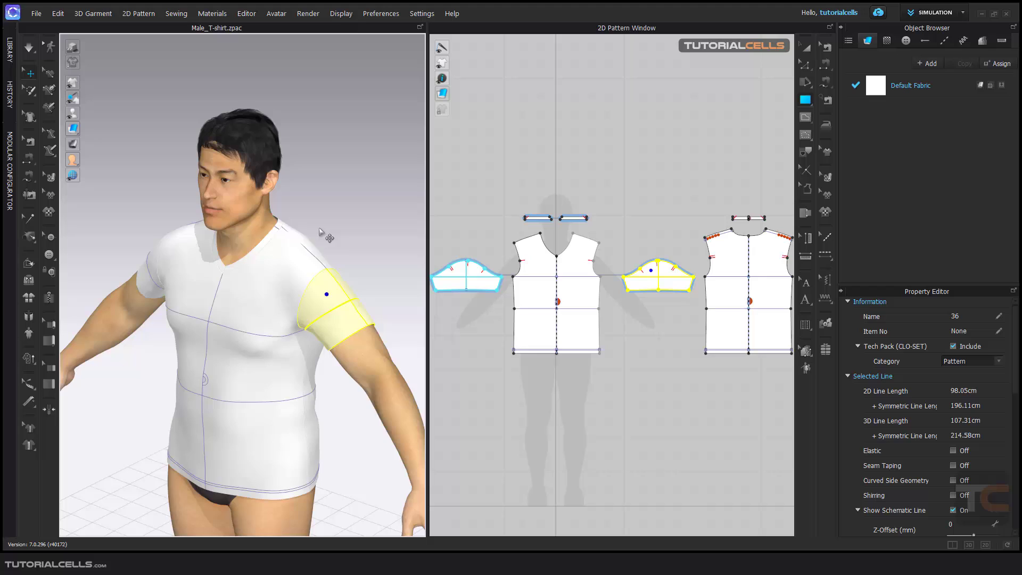
left_click(313, 251)
scroll(283, 249, "up", 4)
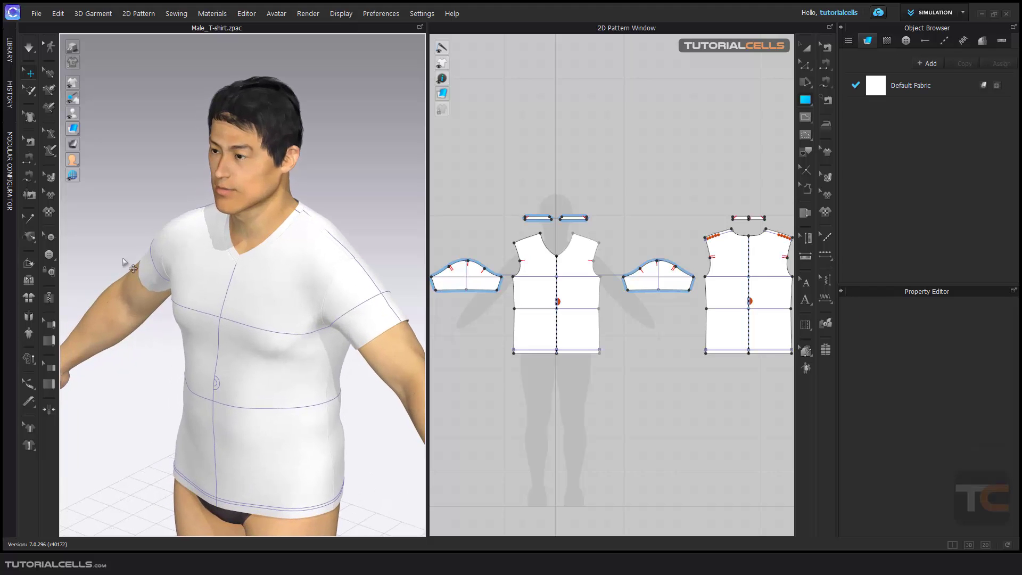